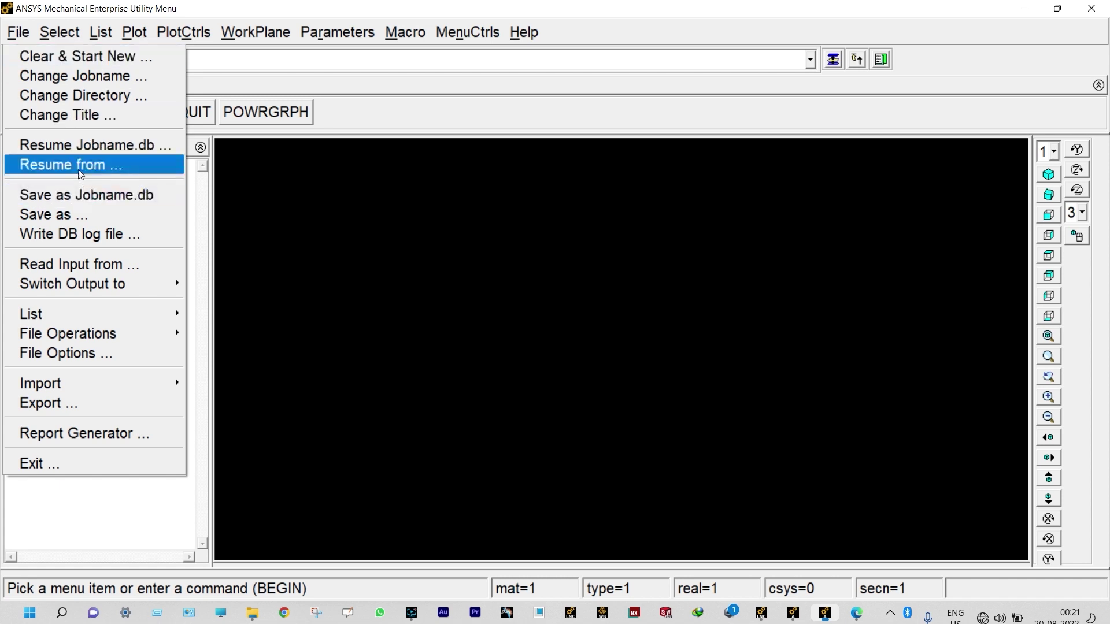
Set the analysis title to FEA13 and replot the graphics window so the title is displayed.
click(92, 114)
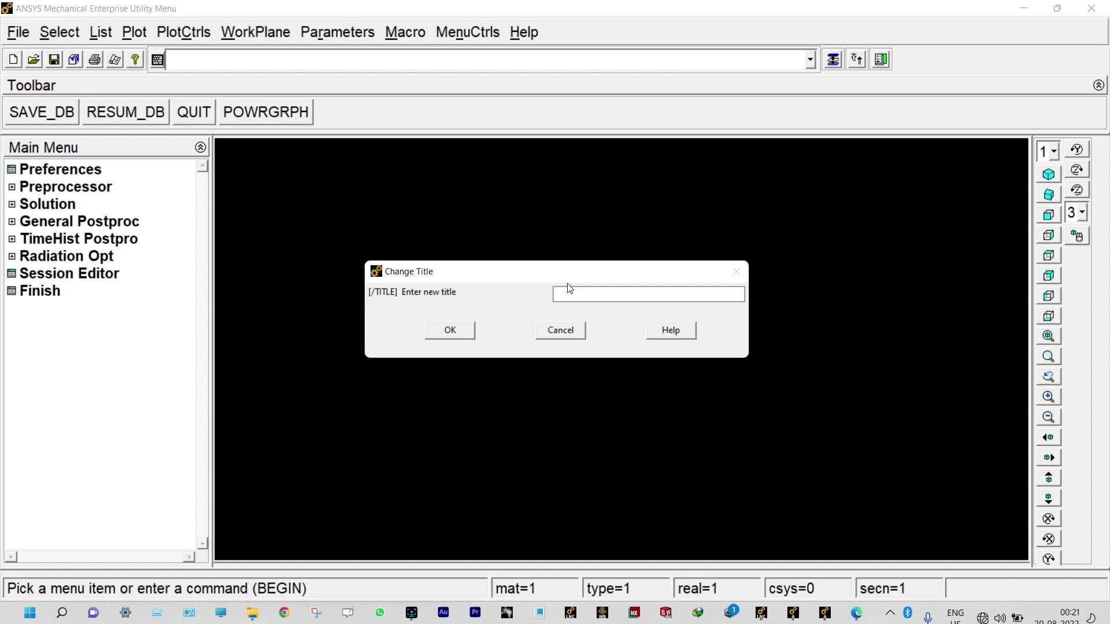
text(FEA13)
click(461, 335)
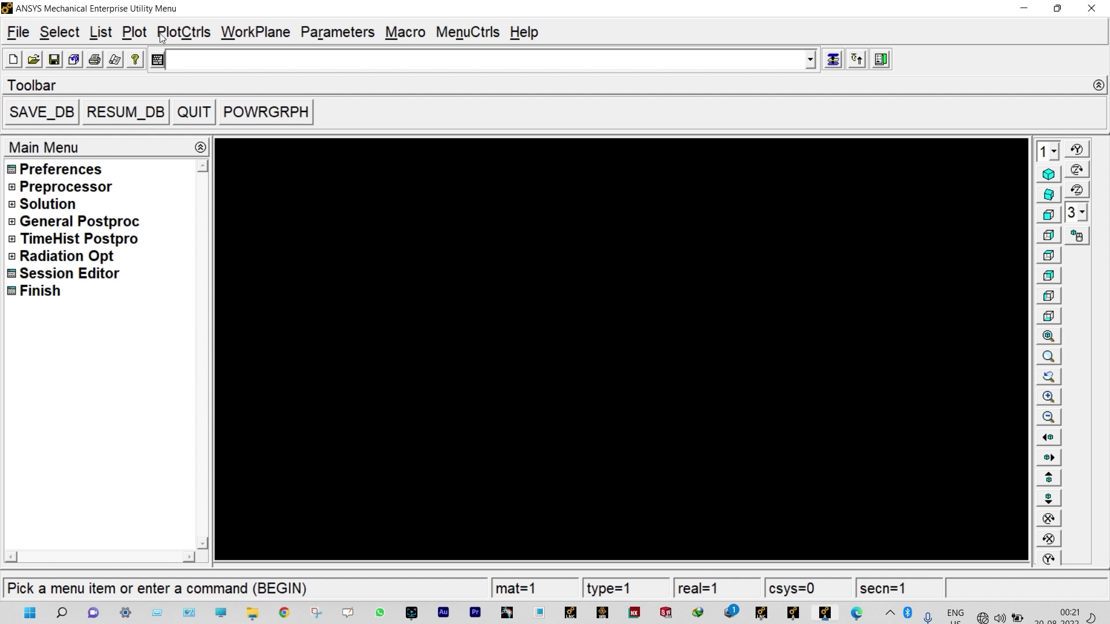
click(136, 33)
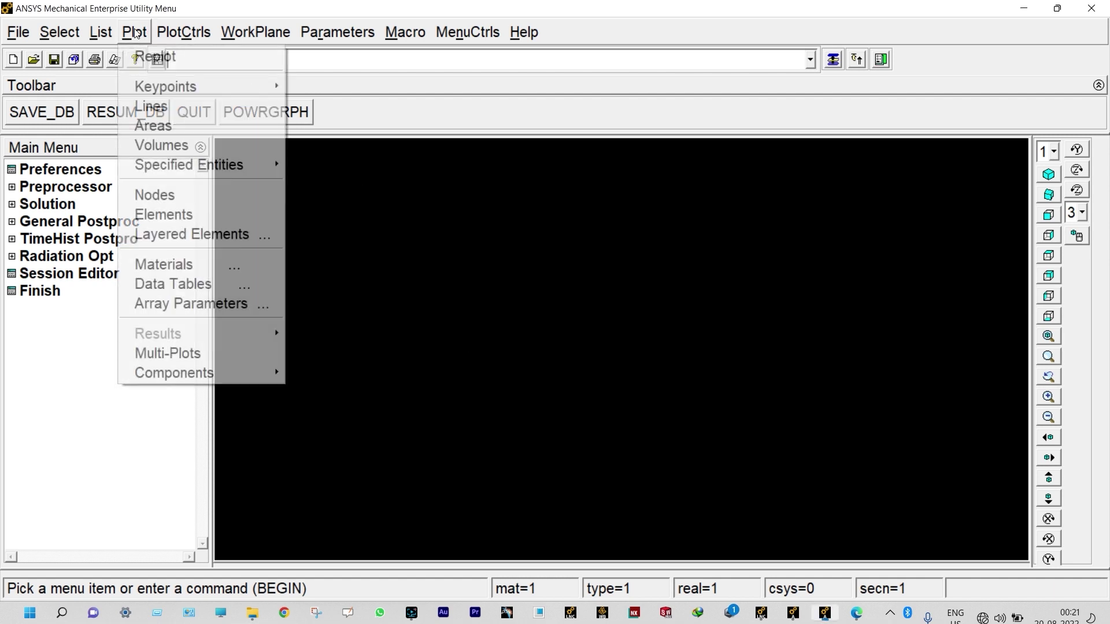
click(155, 56)
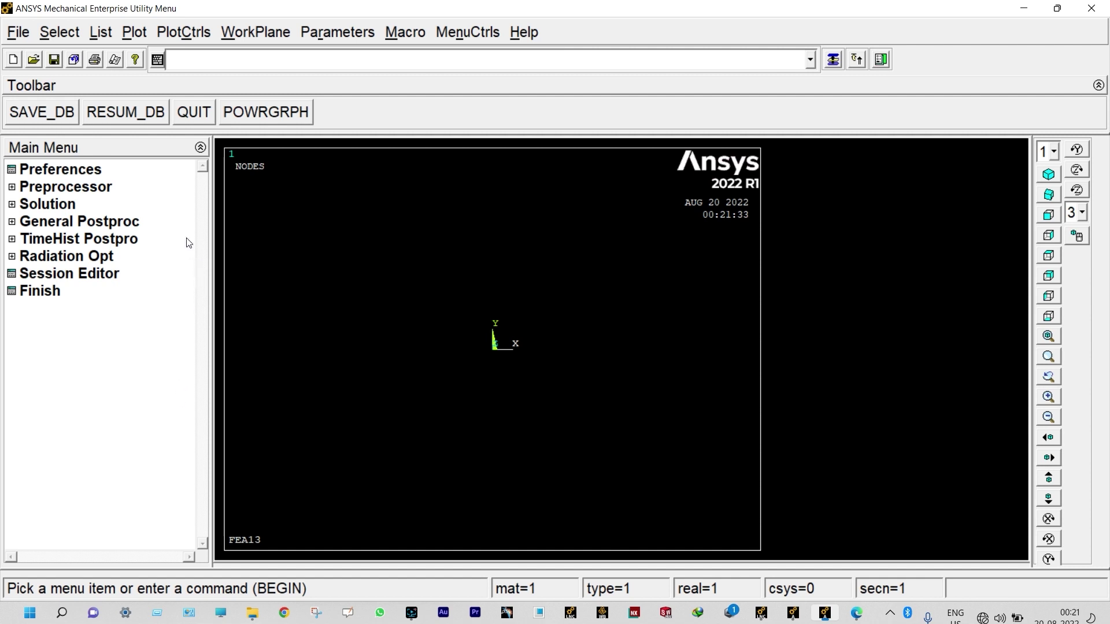
Set the GUI filtering preferences to show only the Thermal discipline.
click(78, 173)
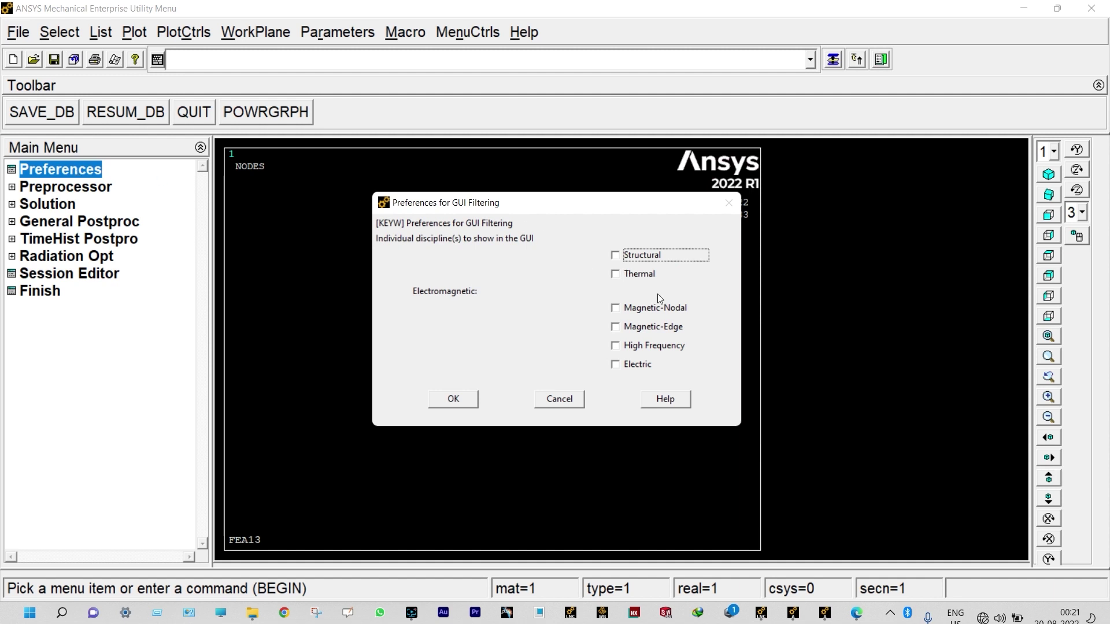
click(616, 275)
click(464, 398)
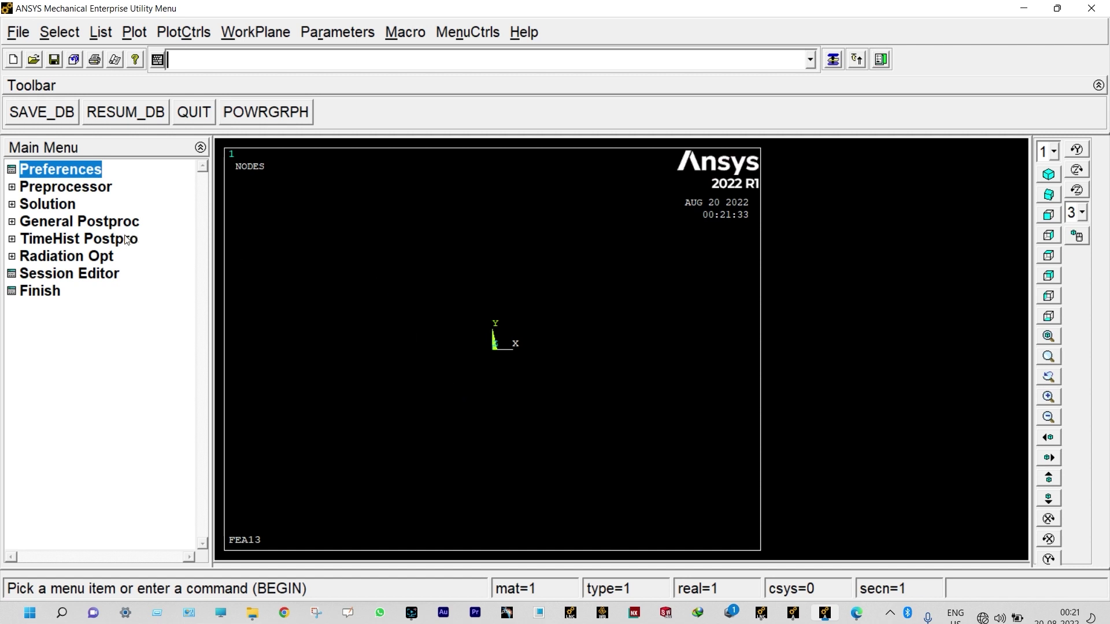
Add the thermal solid element Quad 4node 55 as element type 1 in the preprocessor.
click(94, 185)
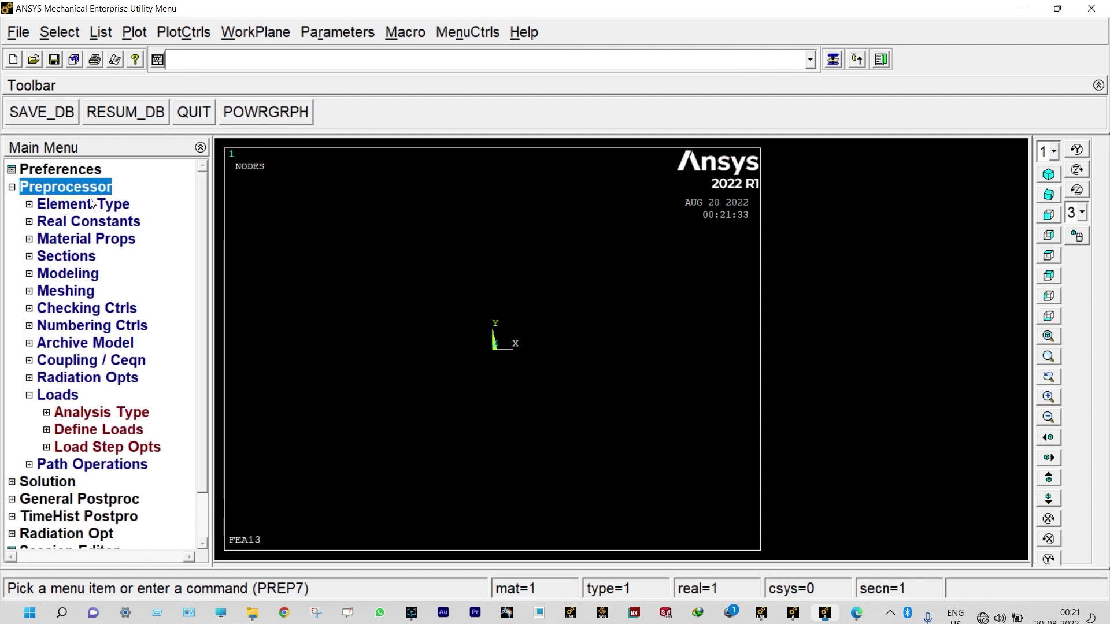
click(91, 206)
click(92, 222)
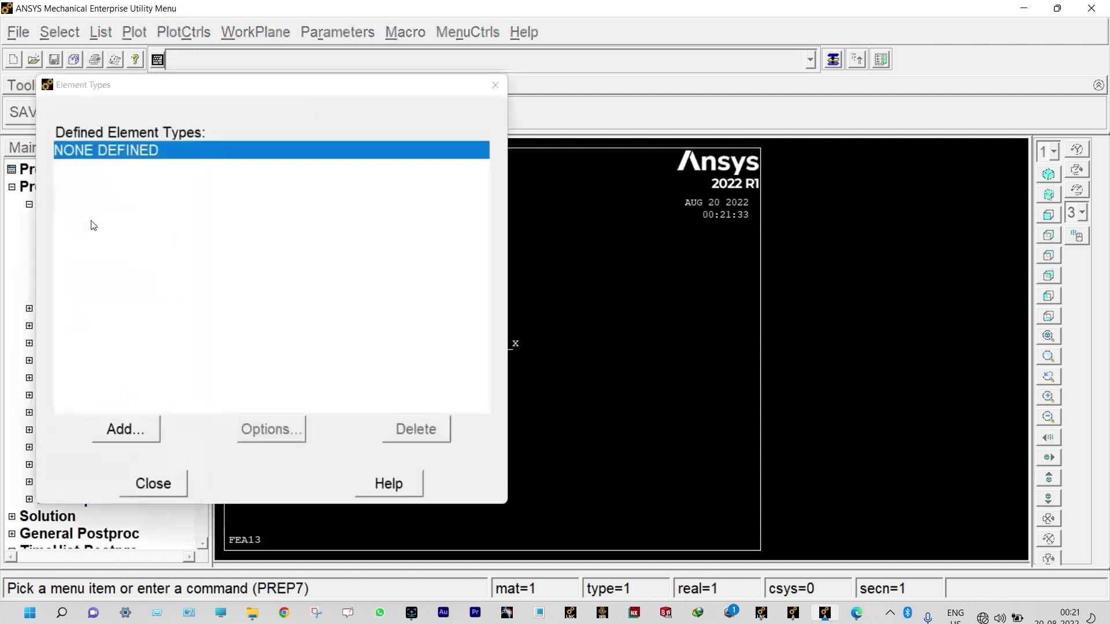
click(127, 432)
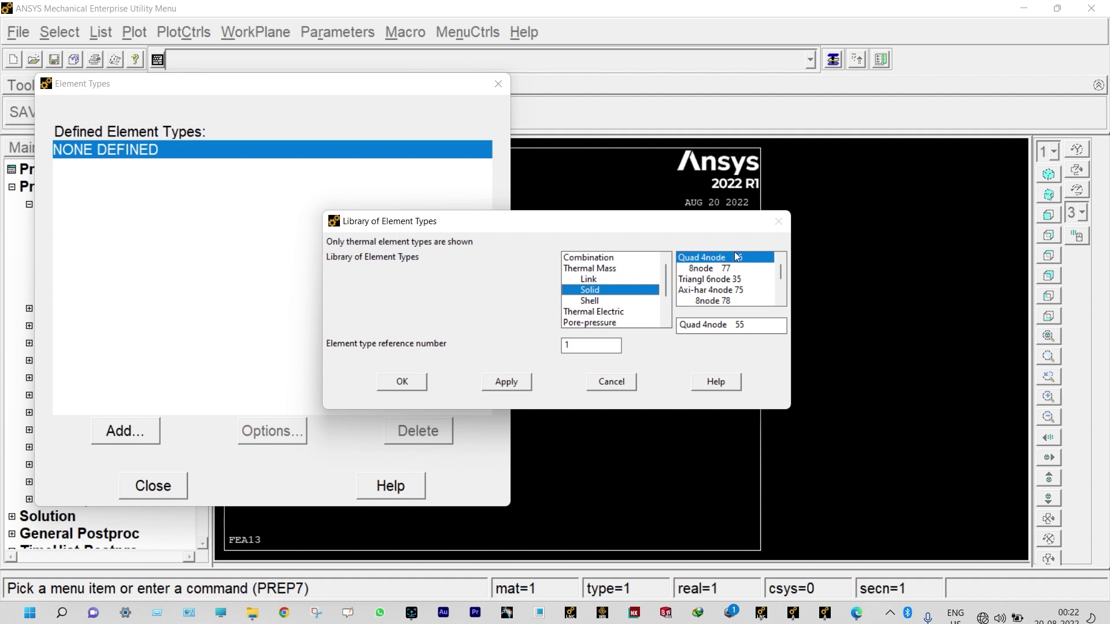
click(412, 382)
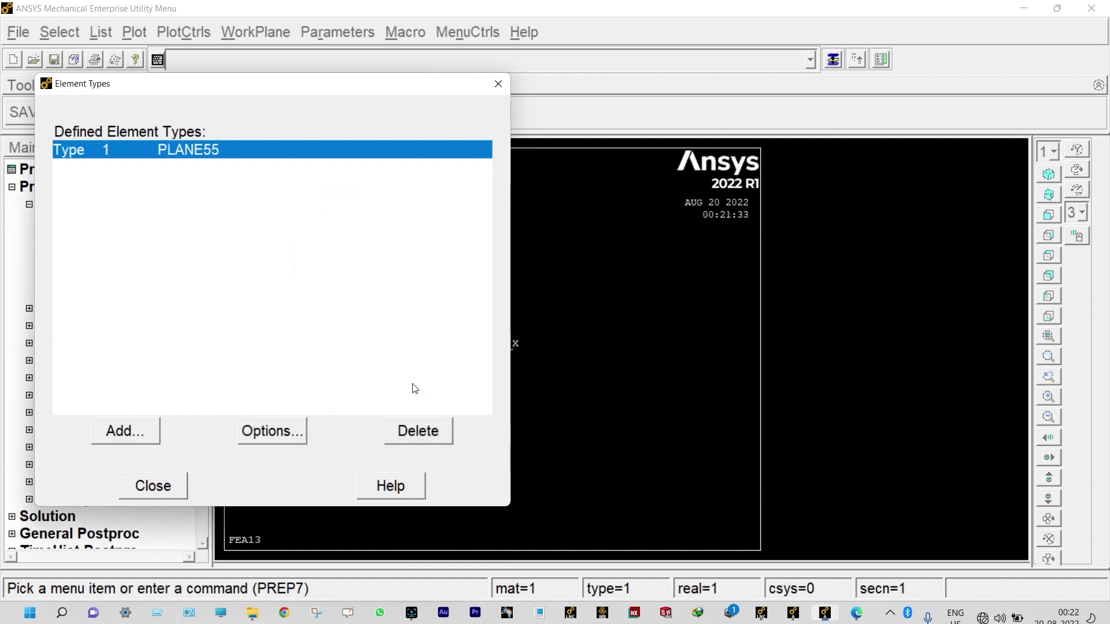
click(153, 487)
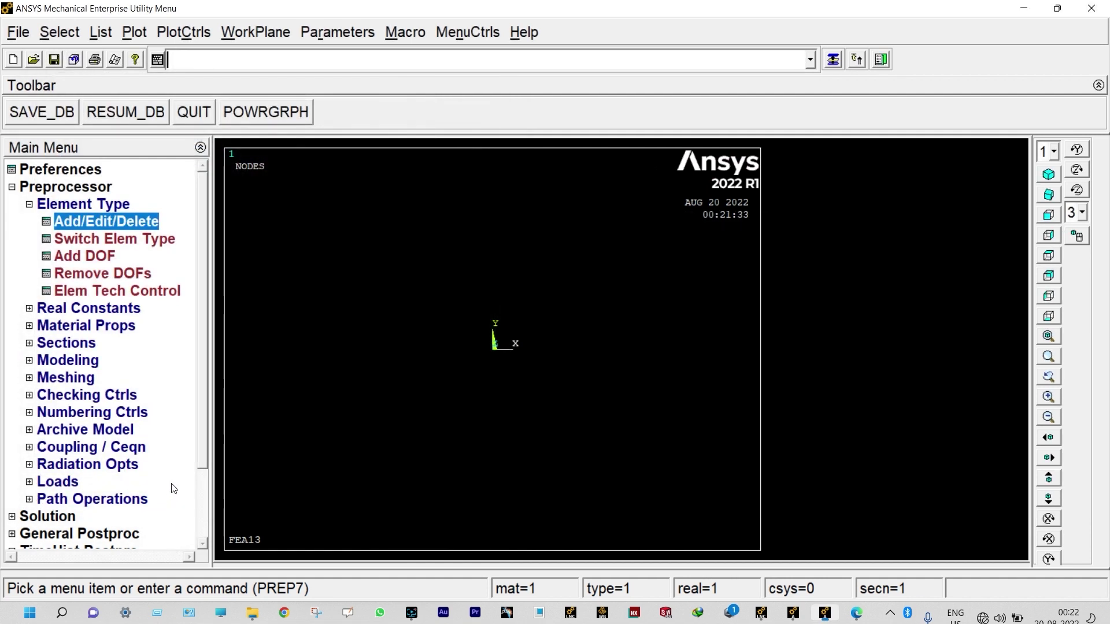
Define isotropic thermal conductivity KXX of 30 for material 1, checking the layer values in the Udemy9.pdf problem sheet.
click(104, 326)
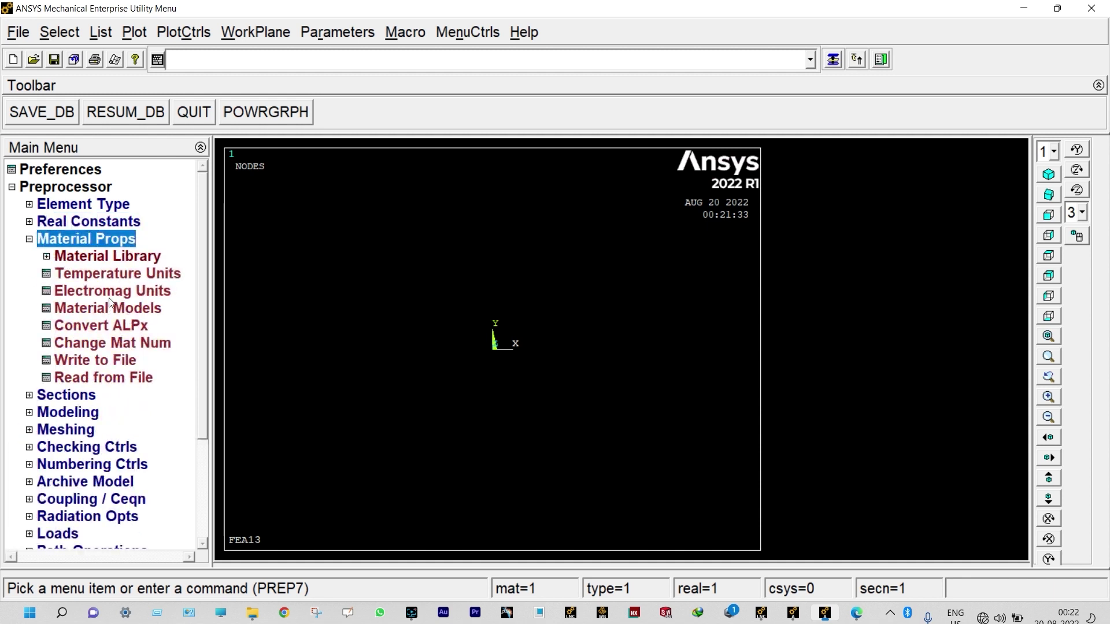
click(104, 310)
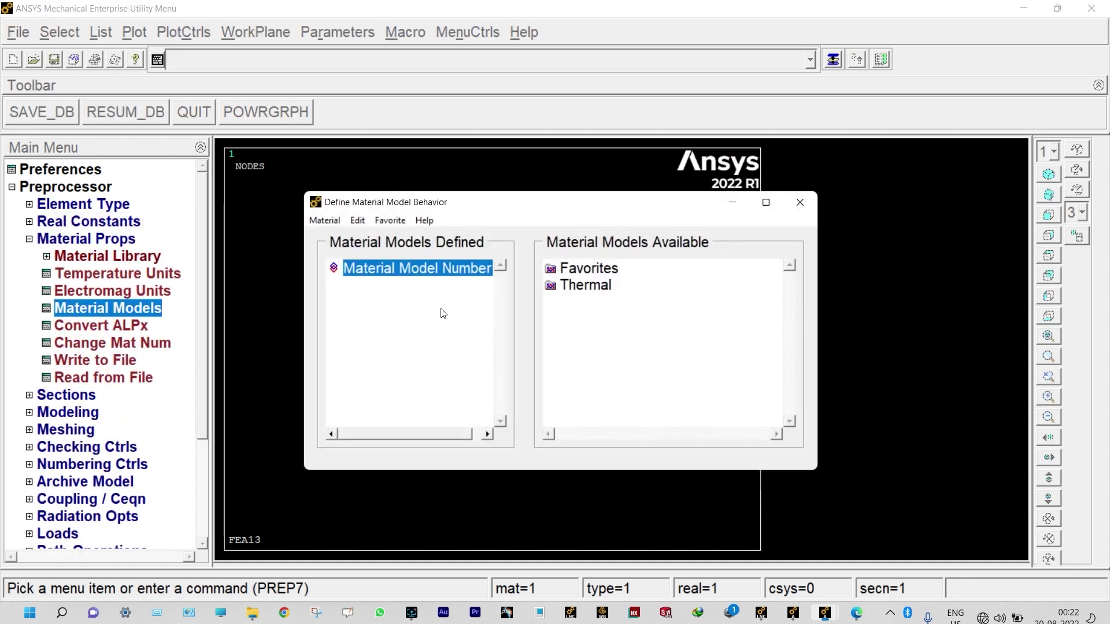
click(579, 292)
double_click(579, 286)
double_click(605, 303)
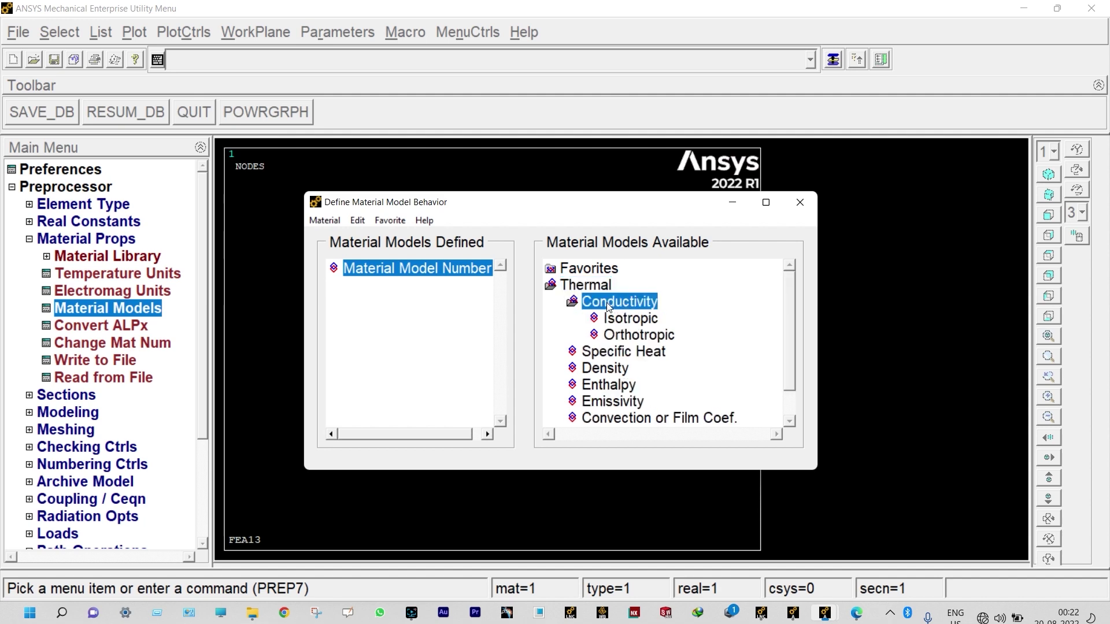
click(623, 320)
double_click(622, 320)
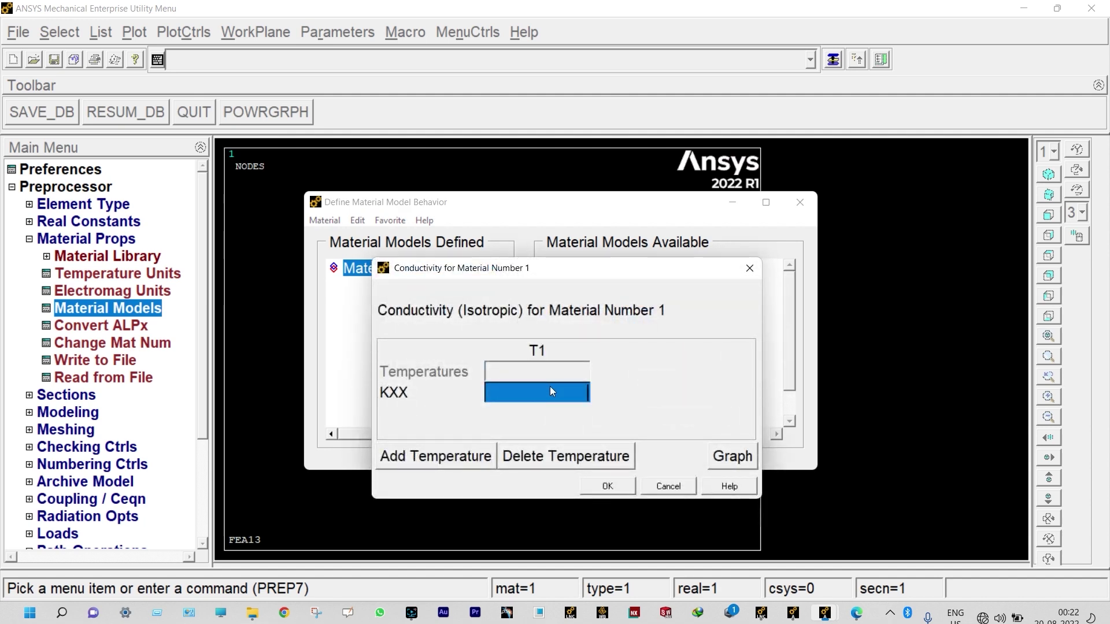
key(alt+Tab)
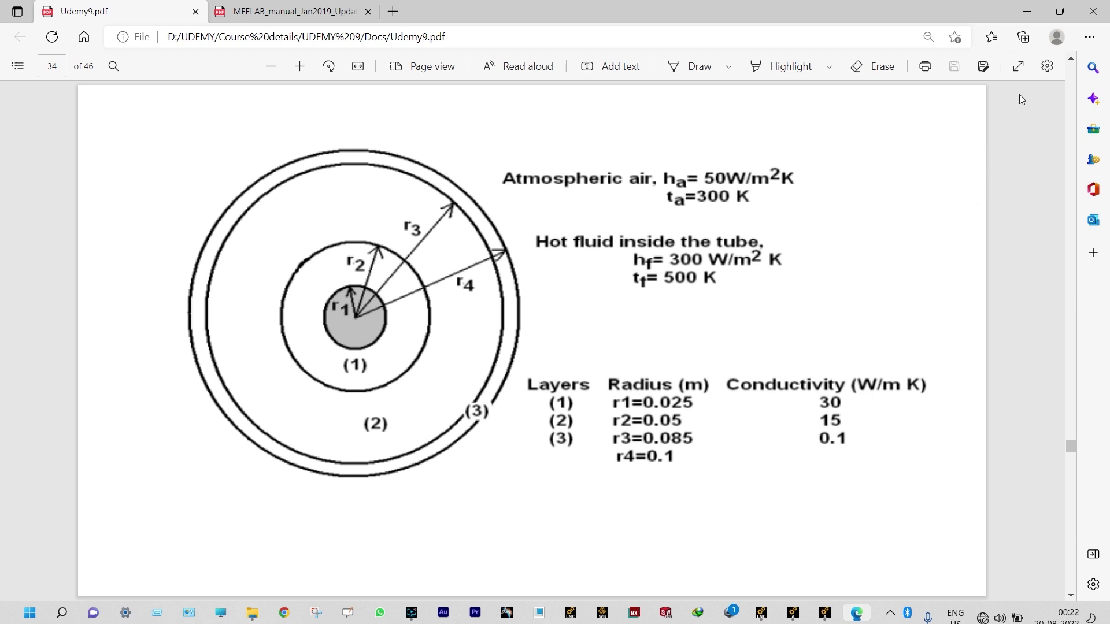
click(1029, 13)
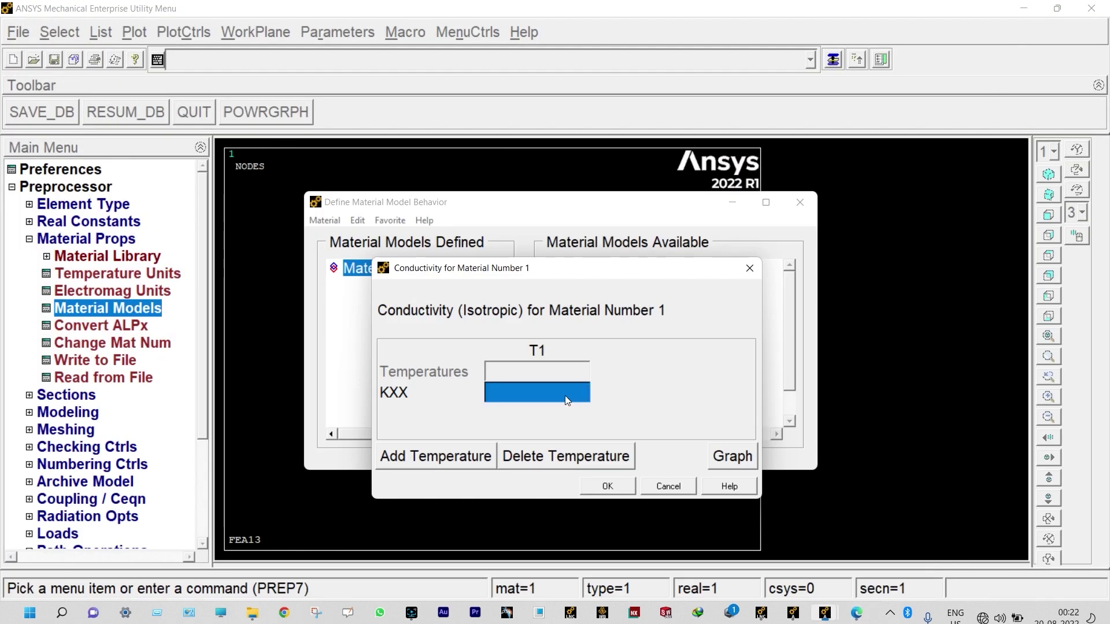
text(3)
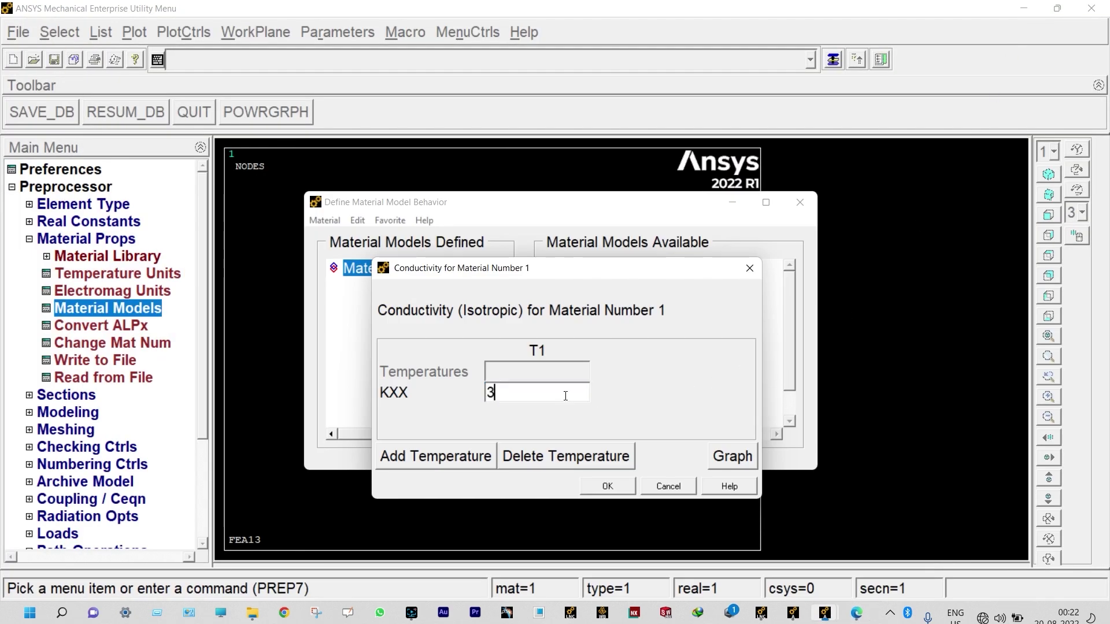
text(0)
click(589, 485)
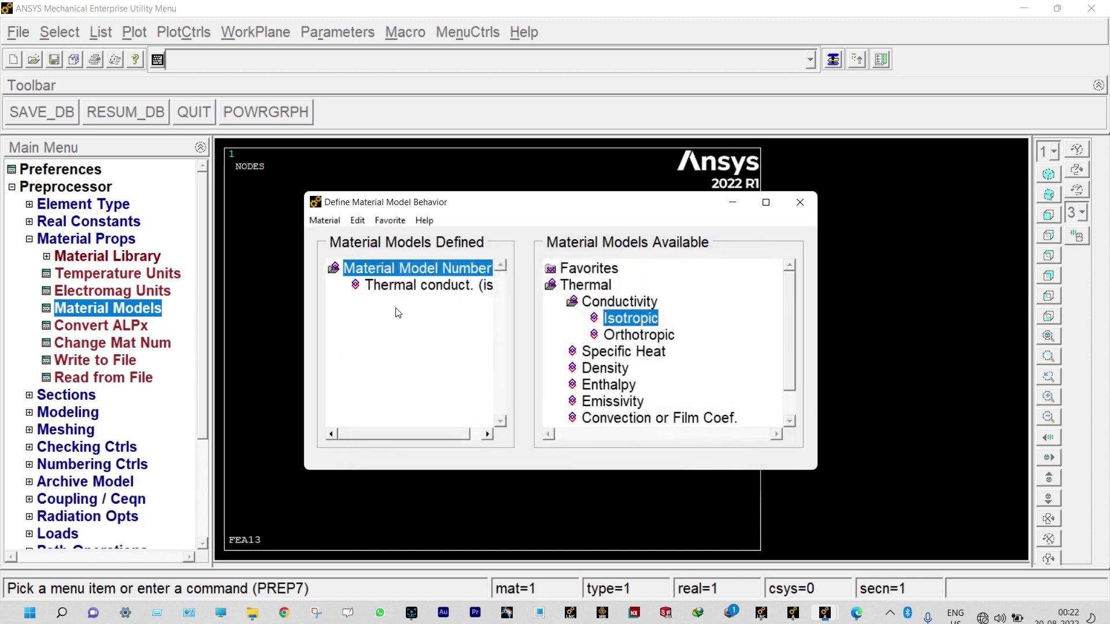
Create material model 2 with an isotropic thermal conductivity KXX of 15.
click(325, 221)
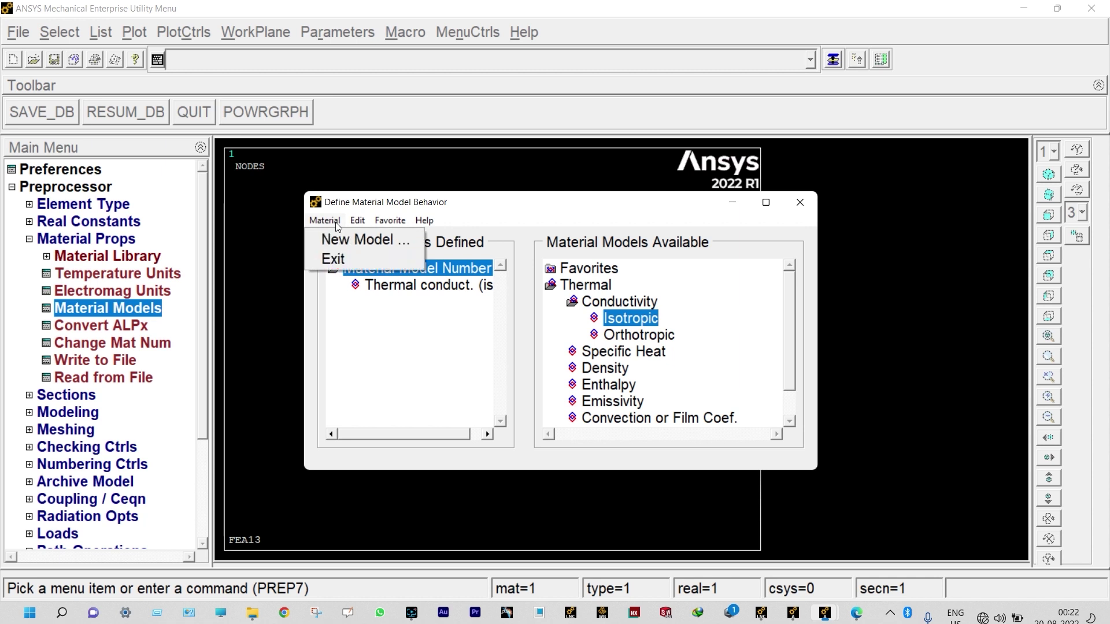
click(335, 241)
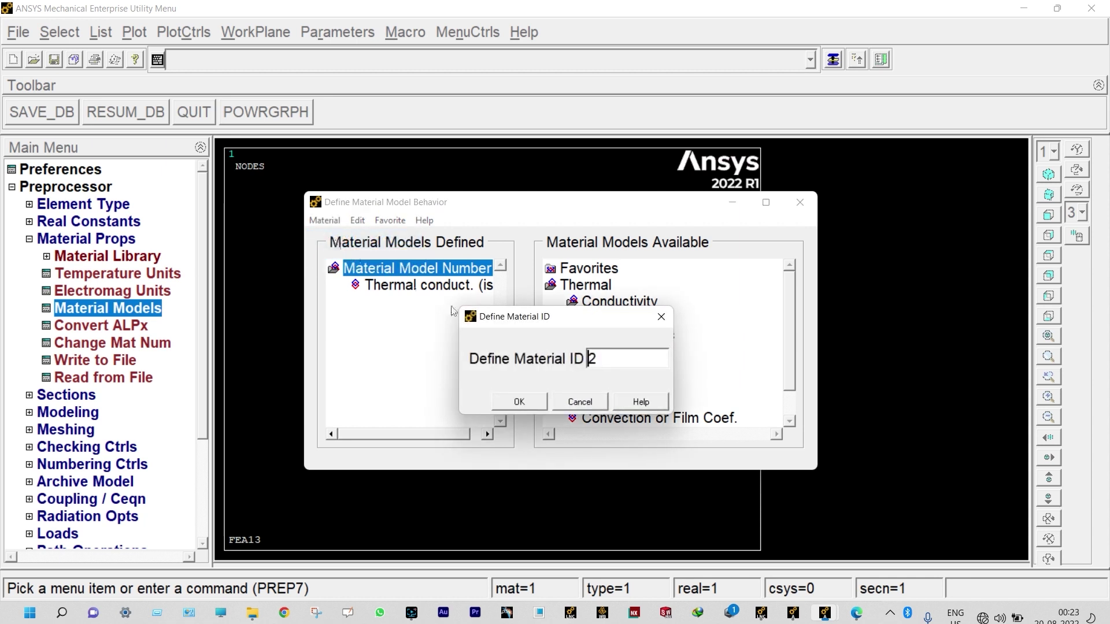
click(504, 400)
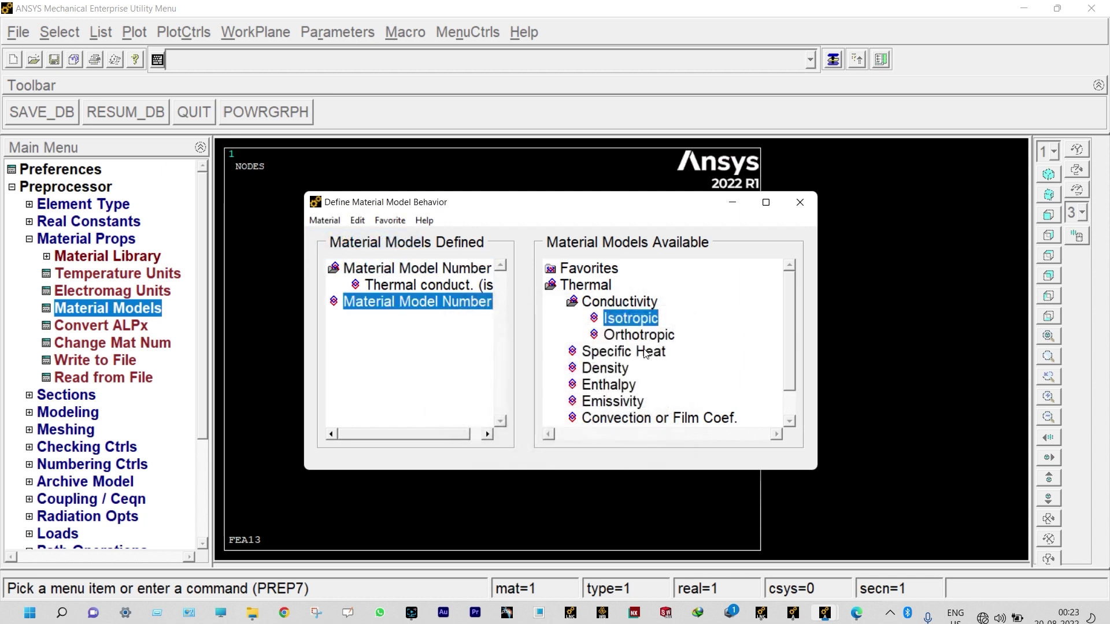
double_click(648, 318)
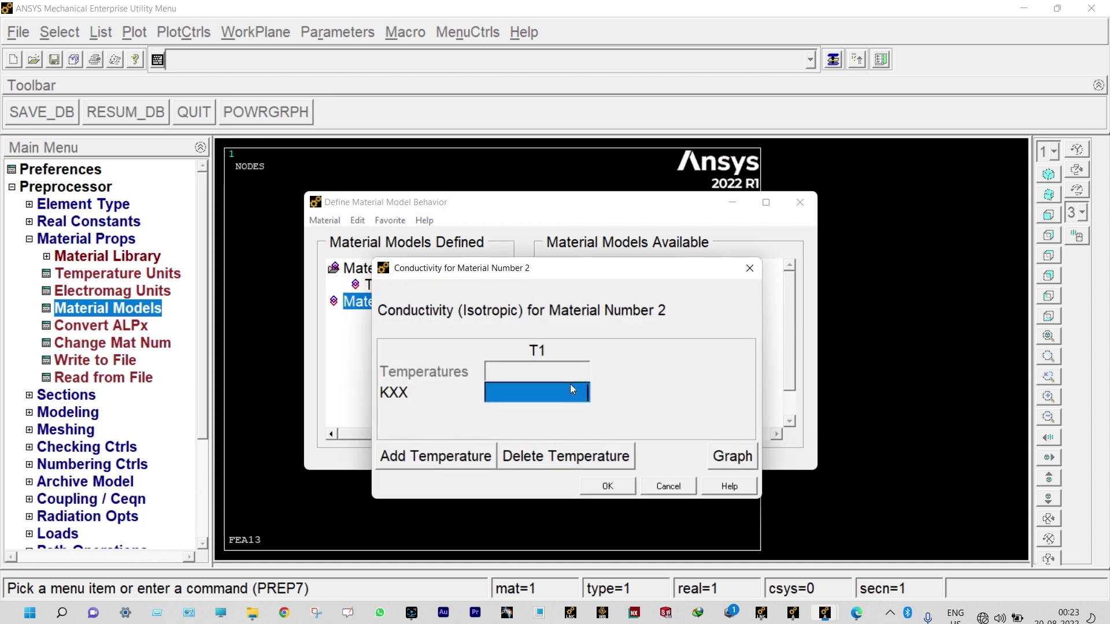
text(15)
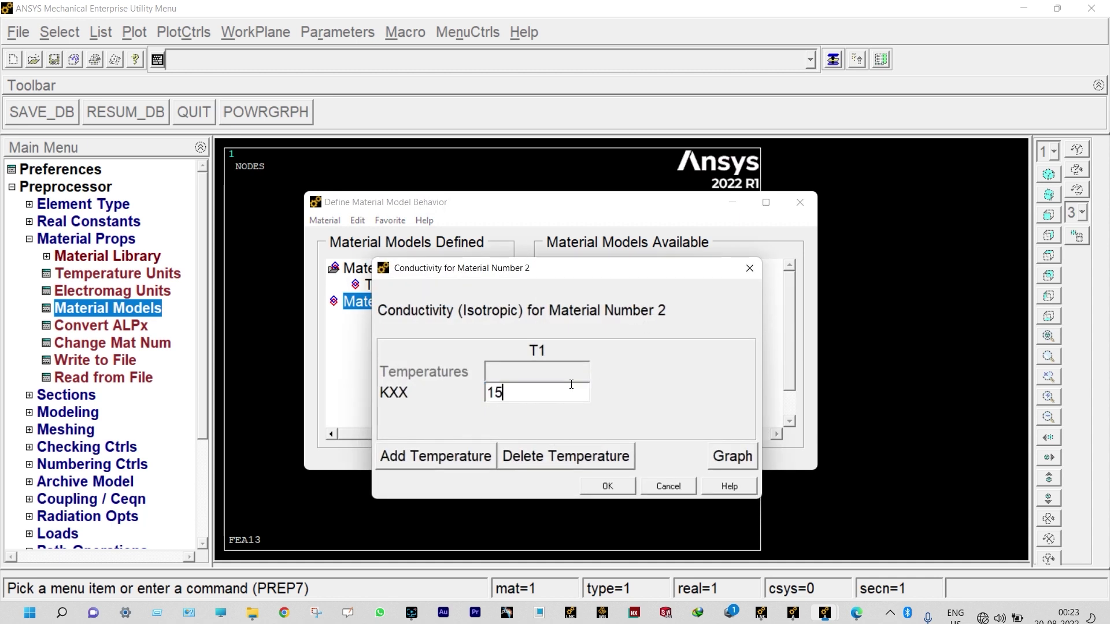
click(606, 487)
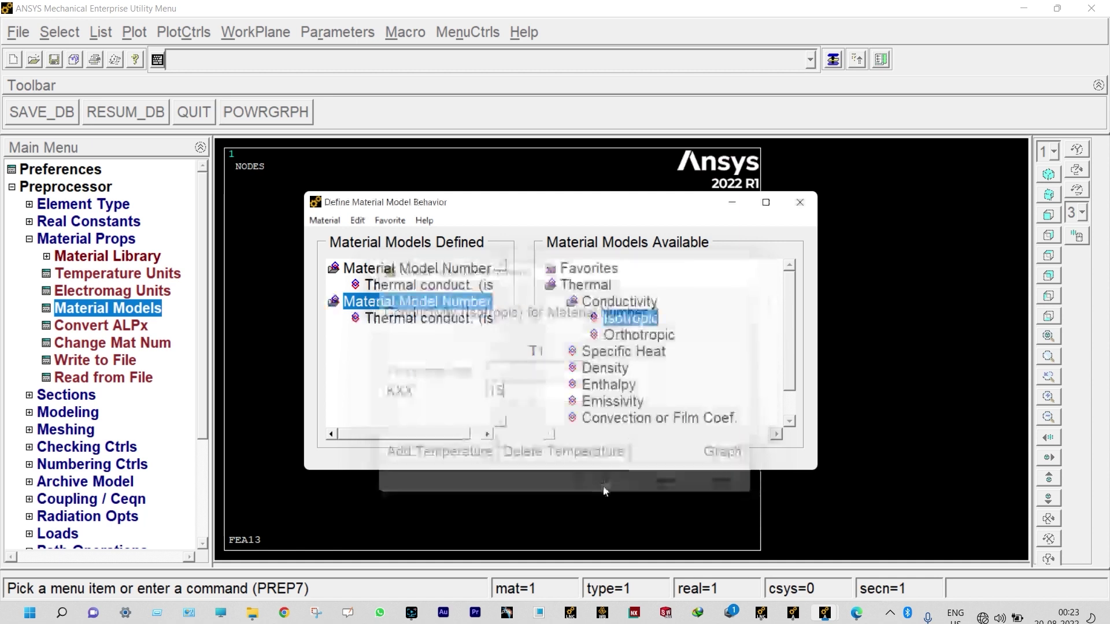
Create material model 3 with an isotropic thermal conductivity KXX of 0.1 and finish defining materials.
click(345, 220)
click(346, 237)
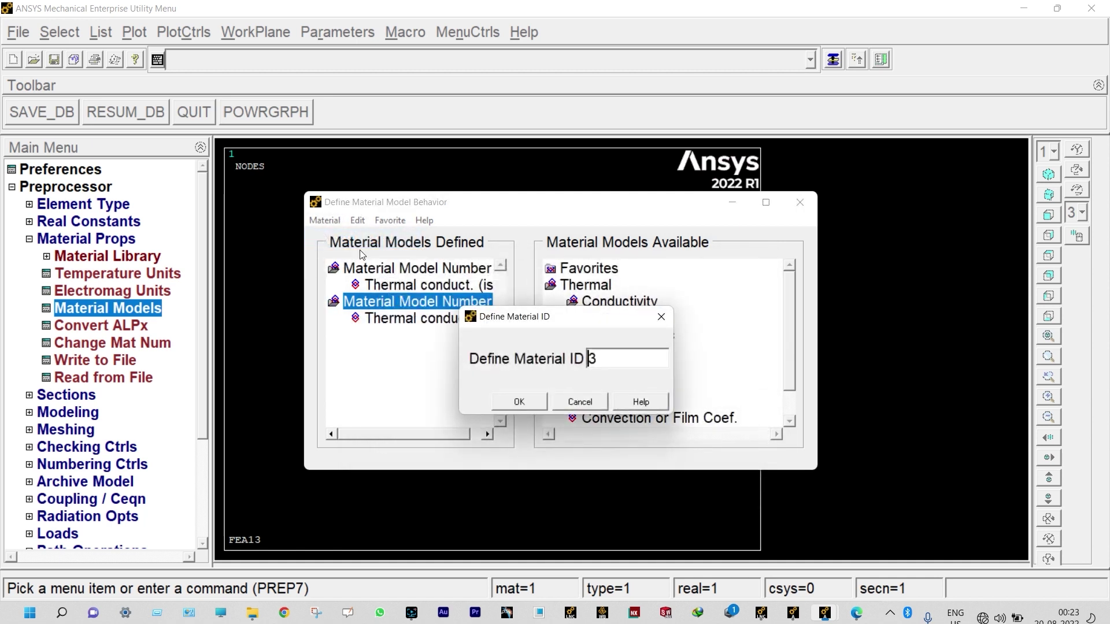
click(517, 403)
double_click(586, 318)
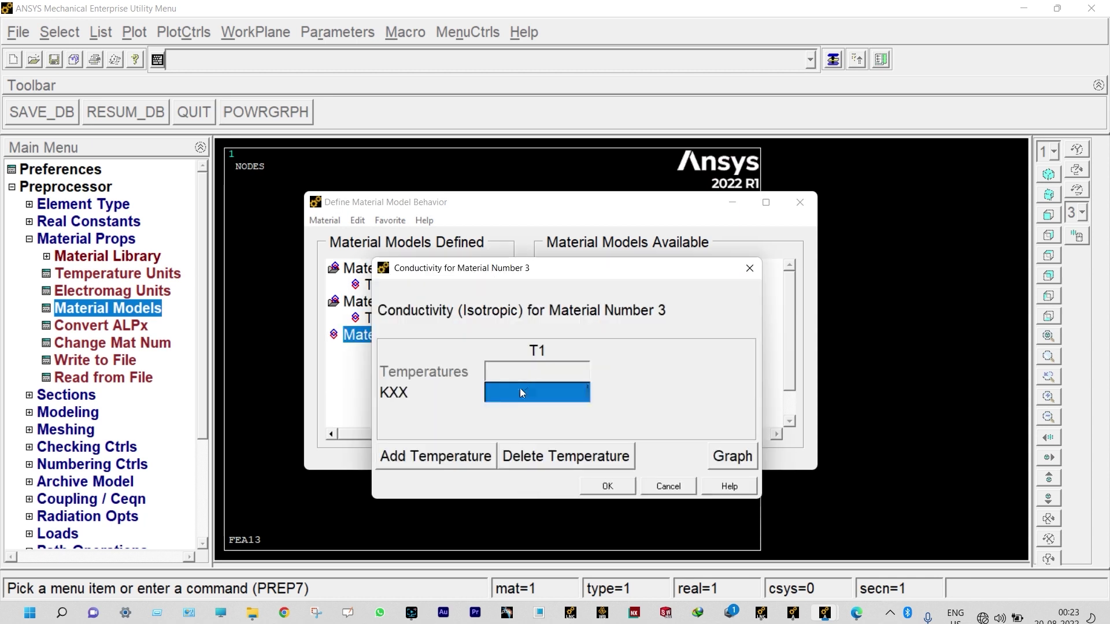
text(0.)
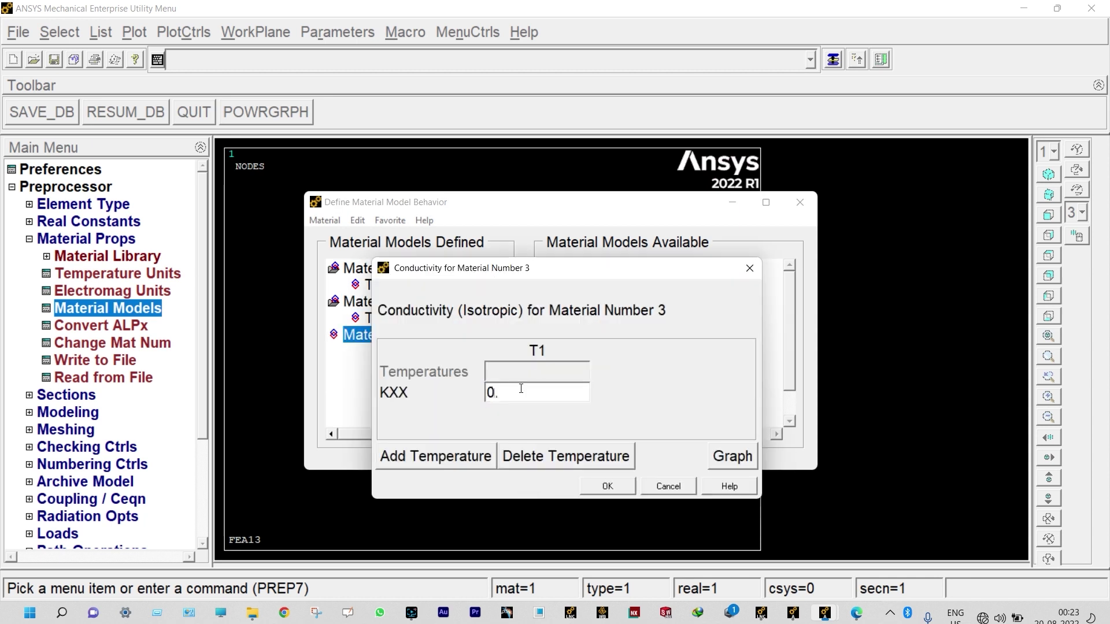
text(1)
click(601, 486)
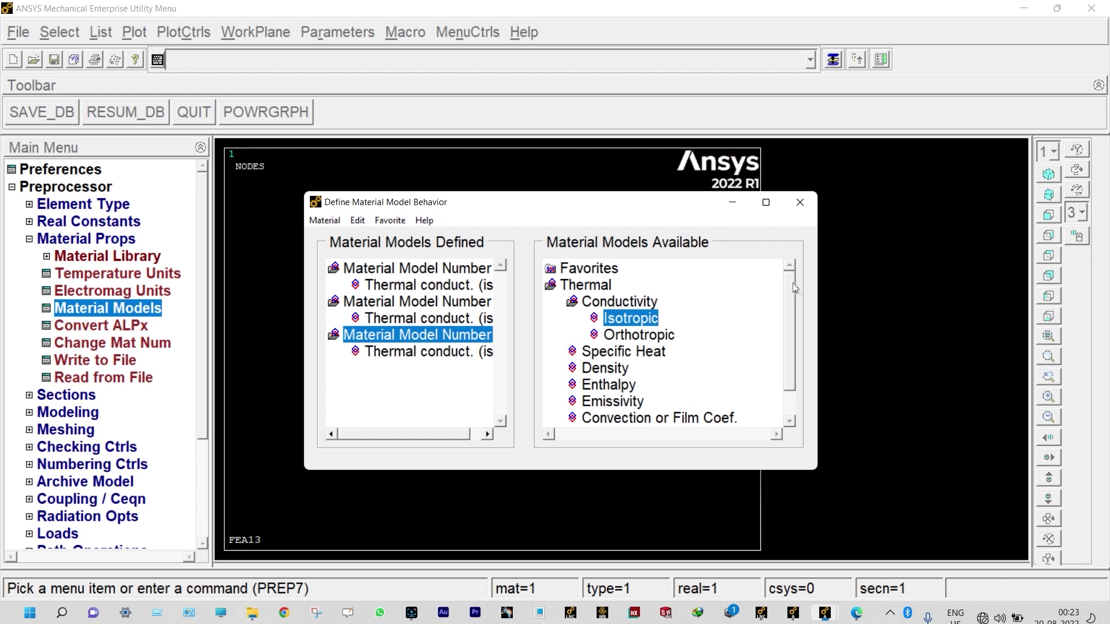
click(800, 203)
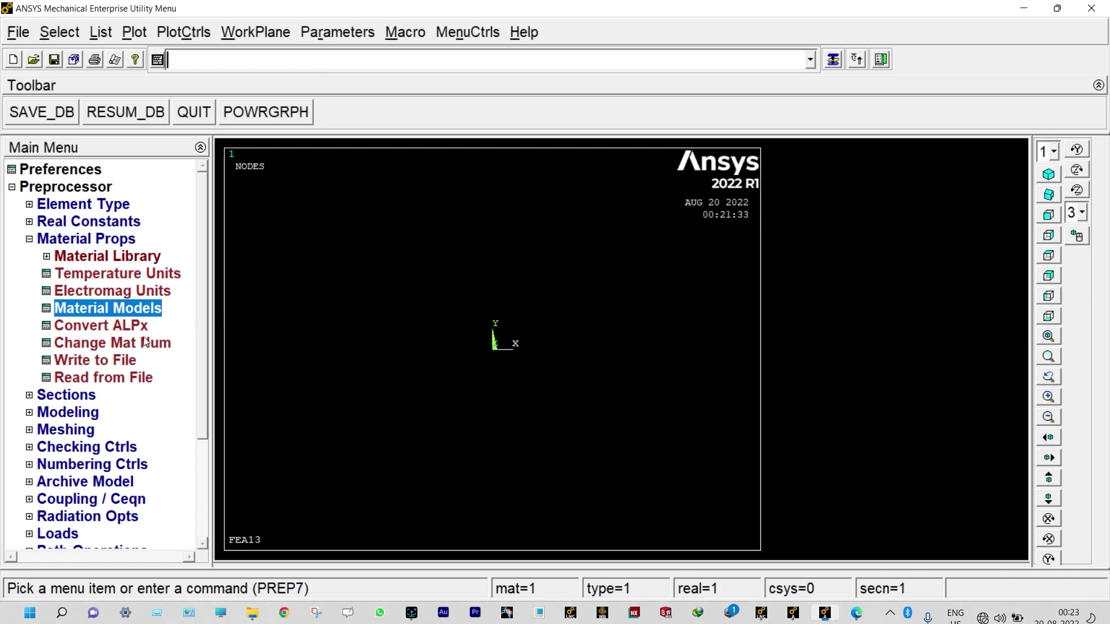
Create an annular area with radii 0.025 and 0.05 for the first layer, checking the radii in the Udemy9.pdf problem sheet.
click(30, 240)
click(38, 274)
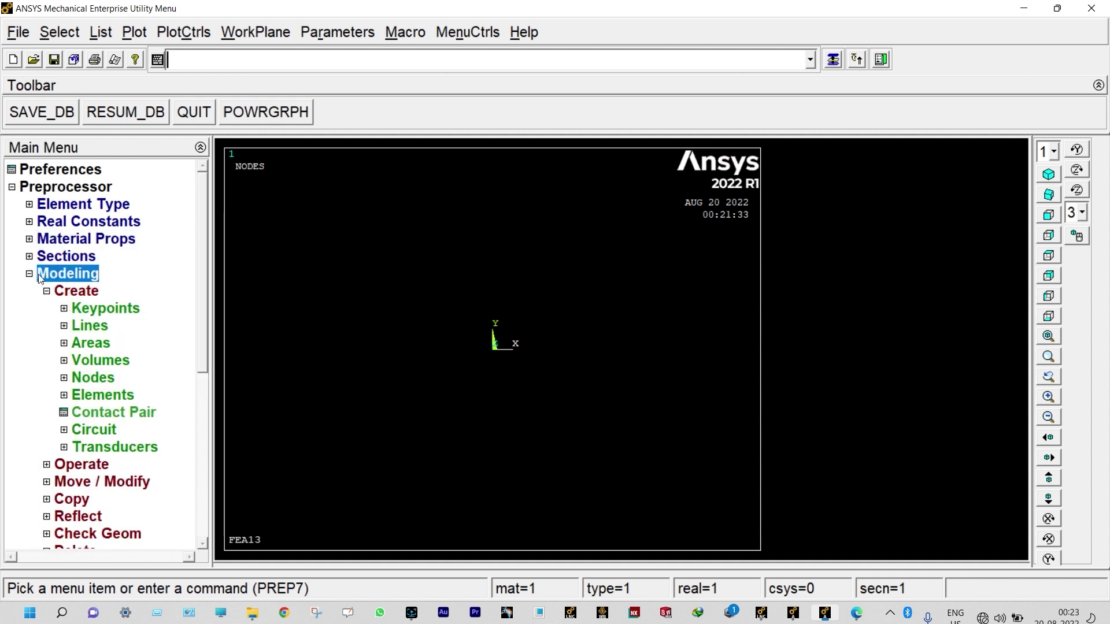
click(74, 345)
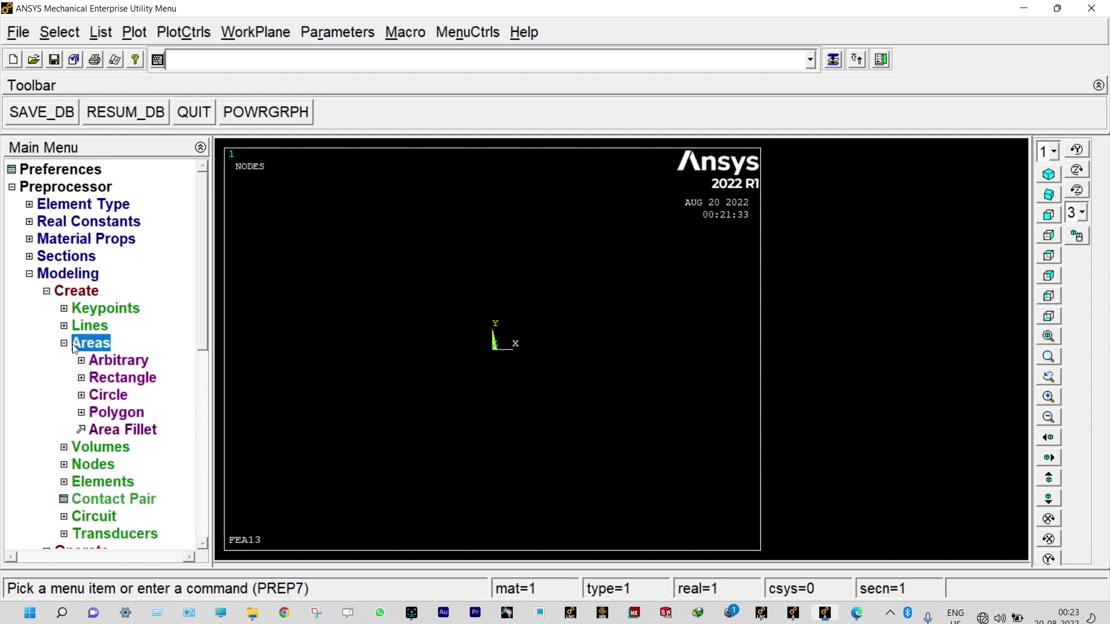
click(89, 396)
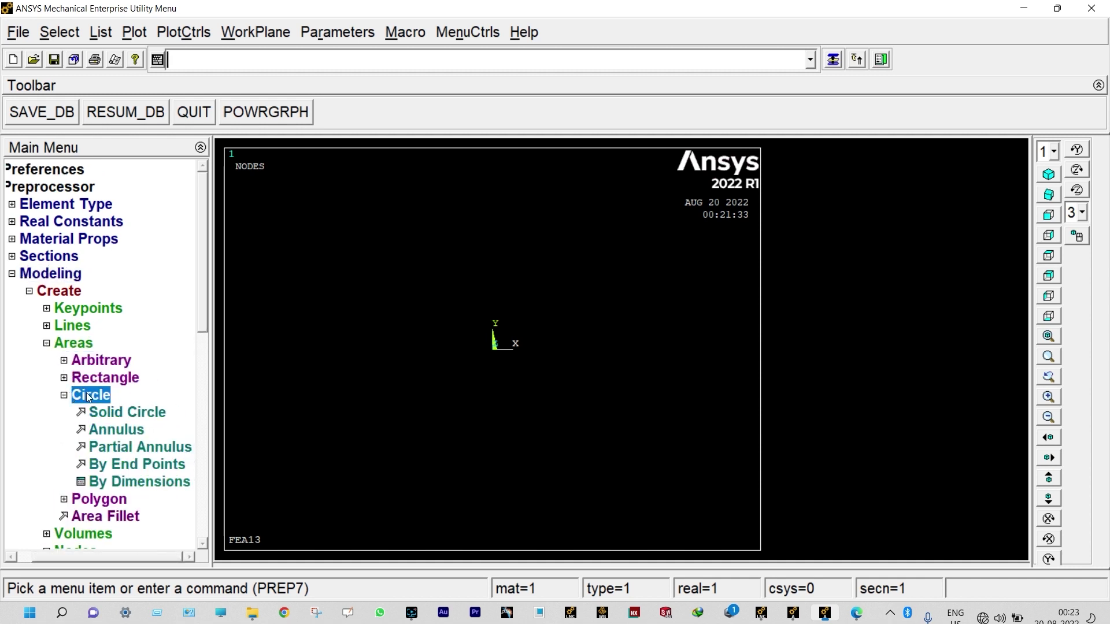
click(124, 428)
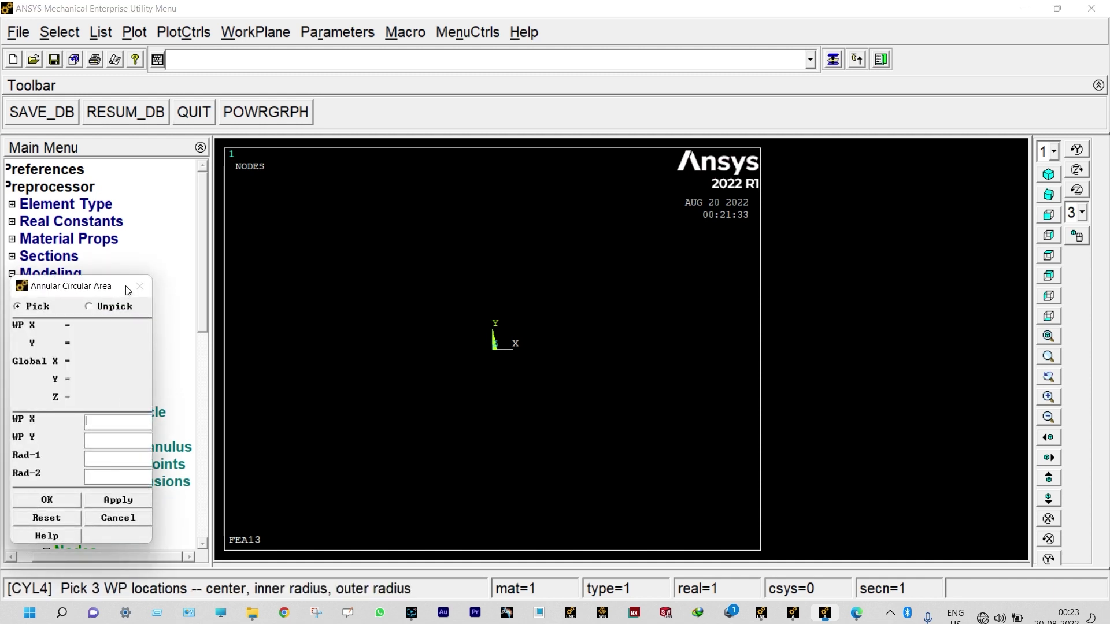
drag(128, 291, 142, 249)
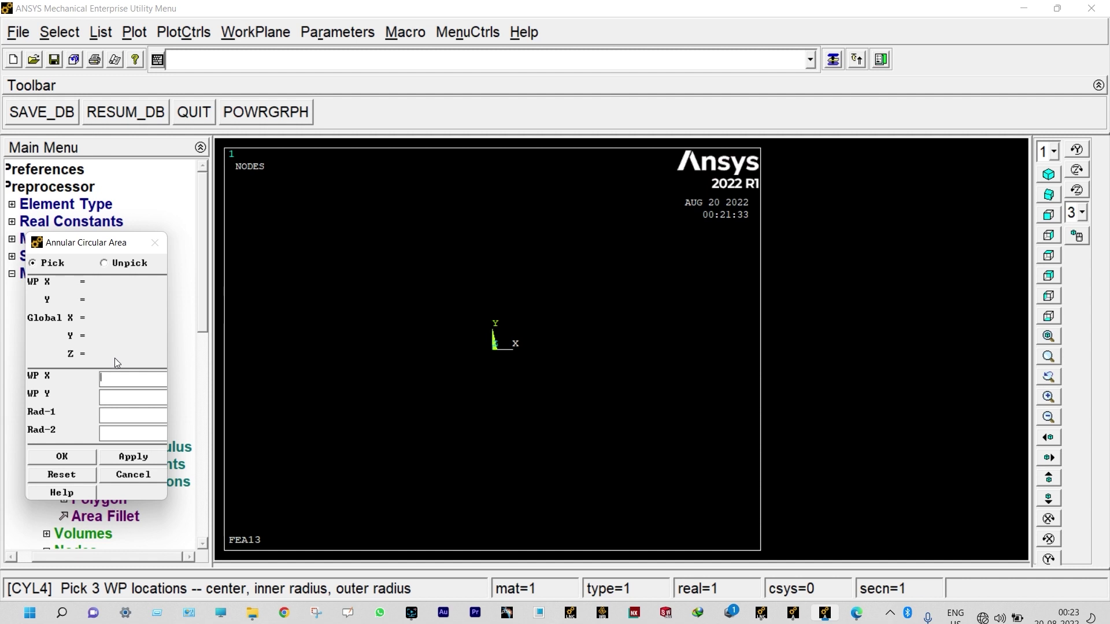
key(Tab)
key(Tab)
click(853, 617)
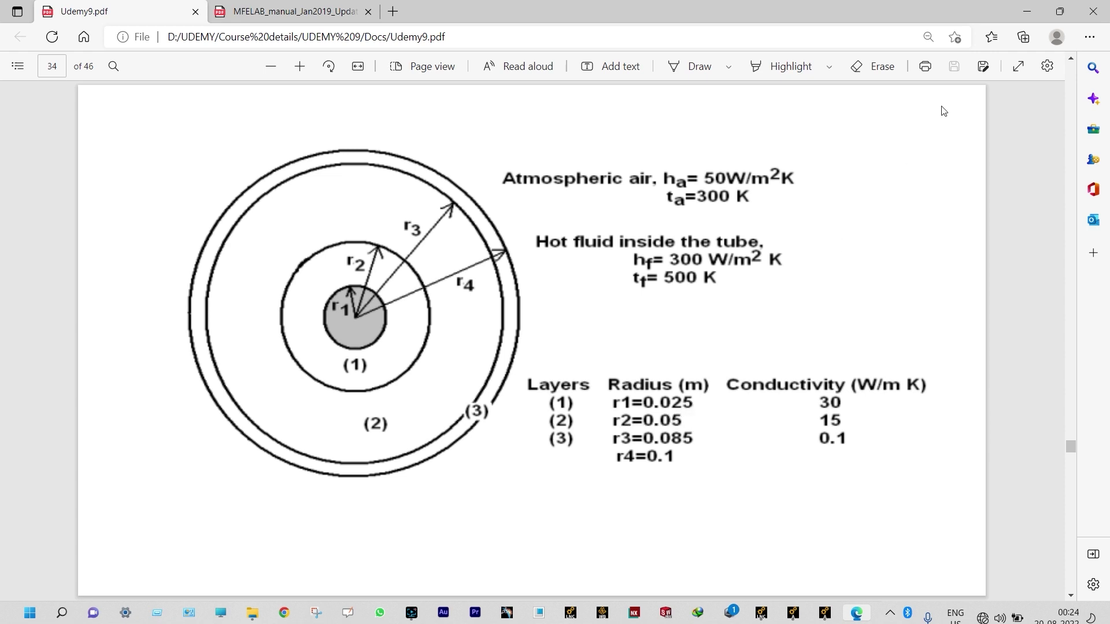
key(alt+Tab)
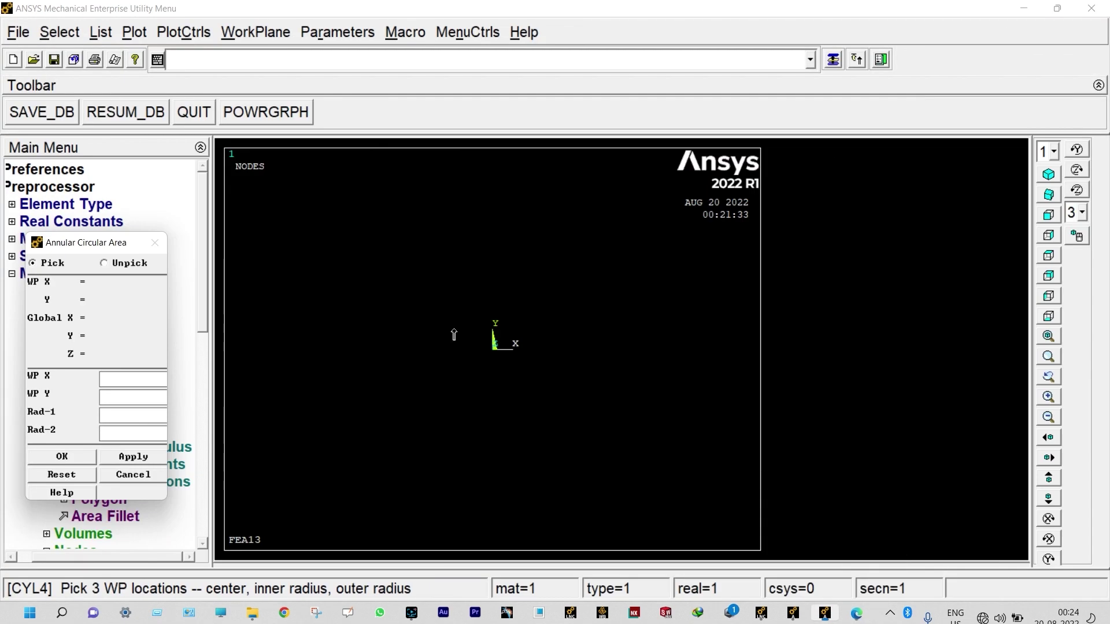
click(112, 413)
text(0.025)
click(109, 432)
text(0.05)
click(114, 457)
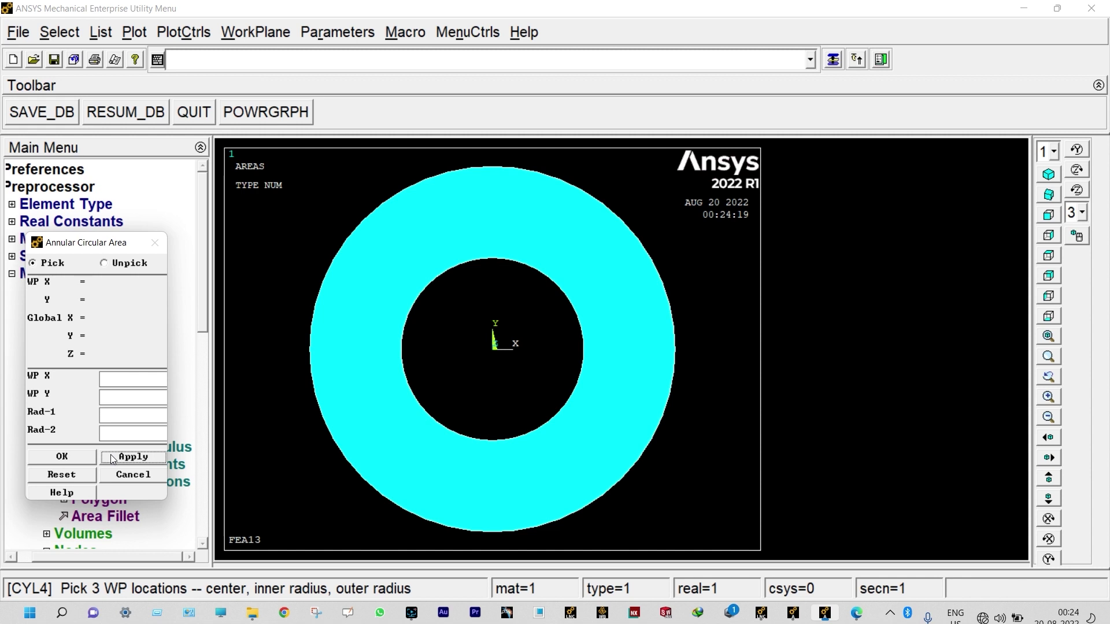
Create the second layer as an annular area with radii 0.05 and 0.085.
click(117, 416)
text(0.05)
click(118, 432)
text(0.085)
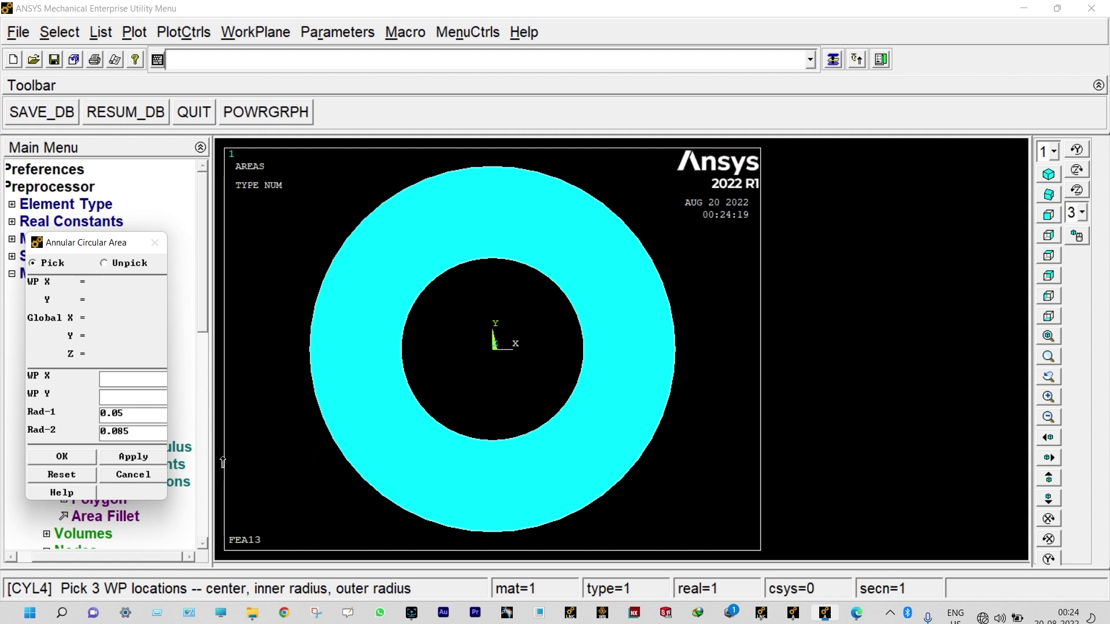
click(127, 458)
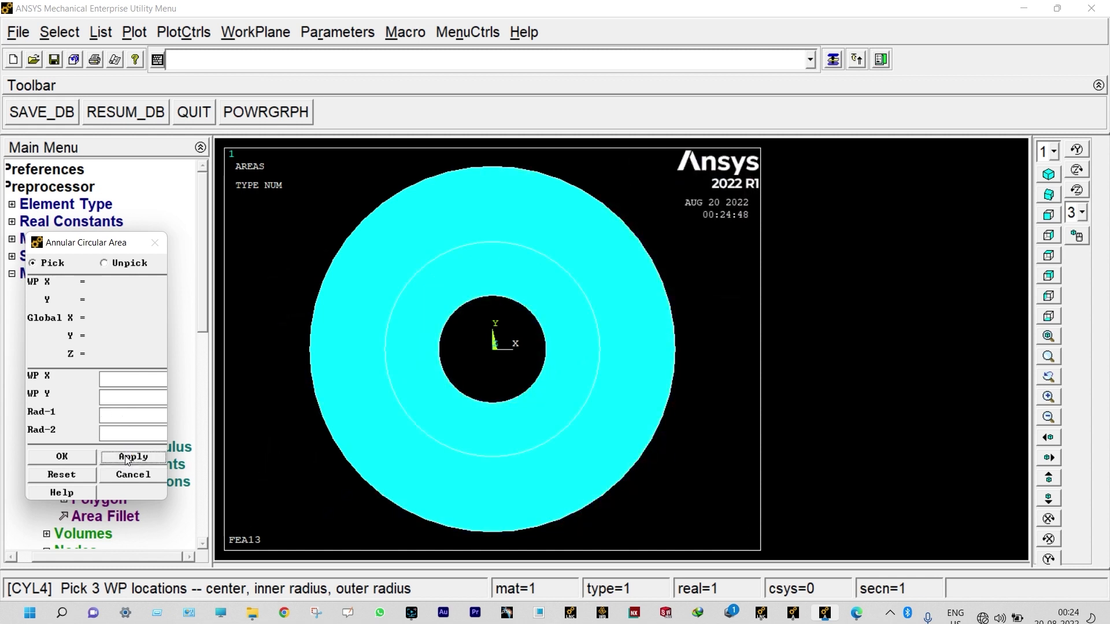
Create the third layer as an annular area with radii 0.085 and 0.1 and finish the Annulus command.
click(118, 416)
text(0.)
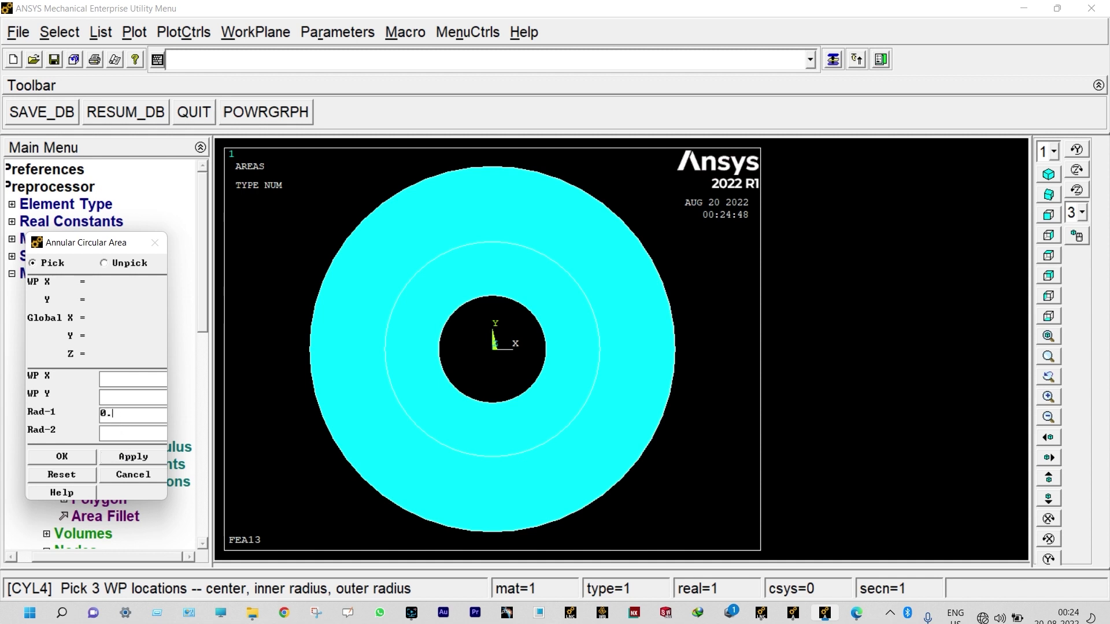
text(085)
click(115, 432)
text(0.1)
click(71, 457)
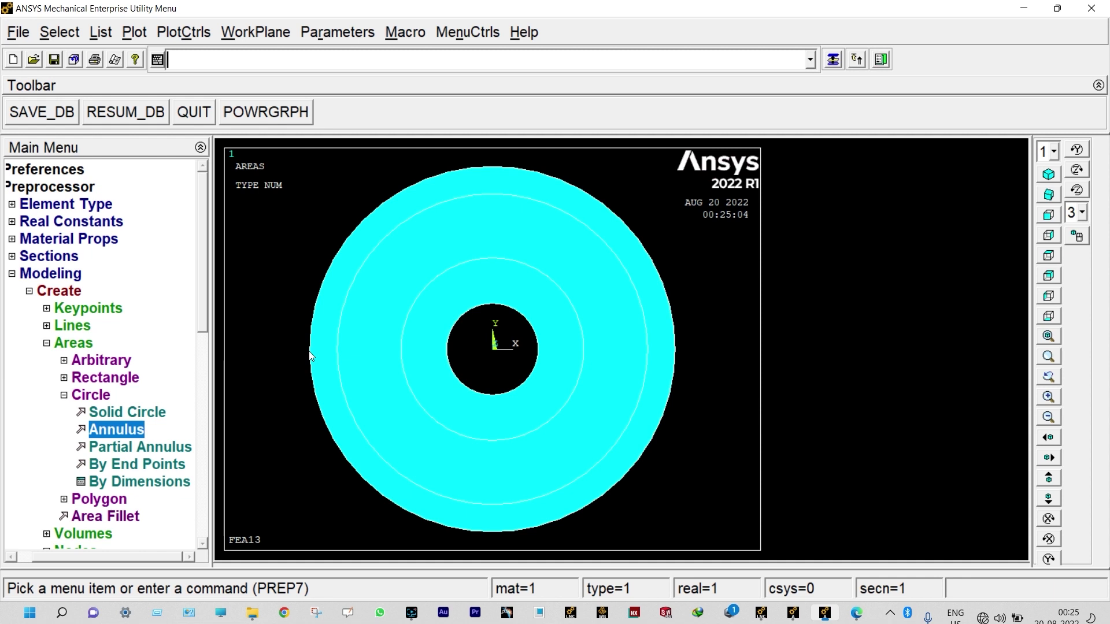
Glue the three annular areas together with the Boolean Glue operation.
click(47, 344)
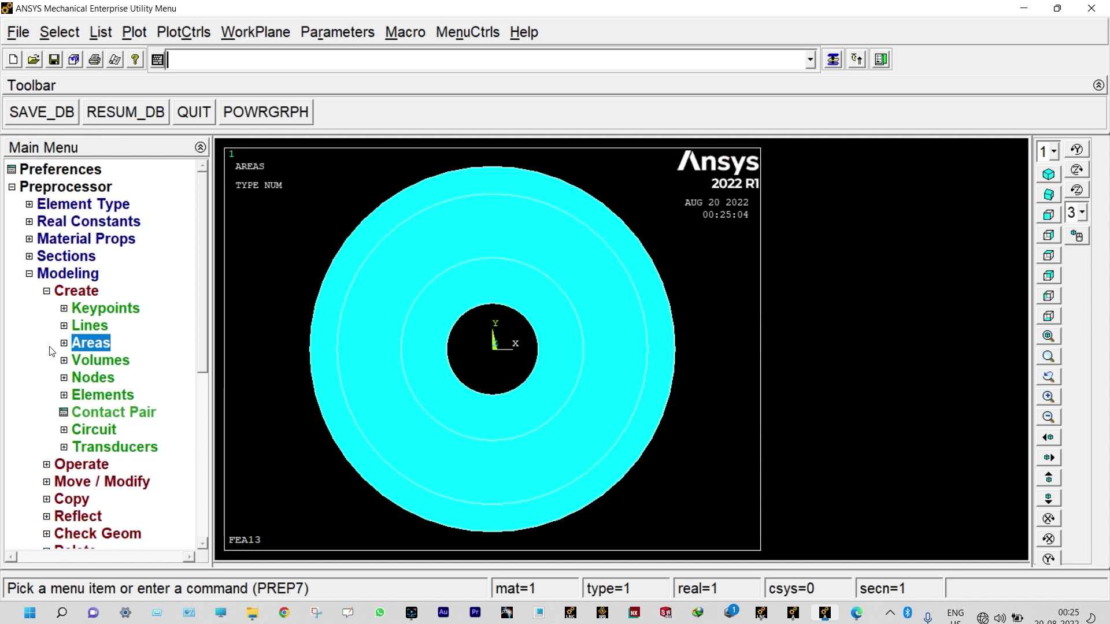
click(46, 291)
click(47, 308)
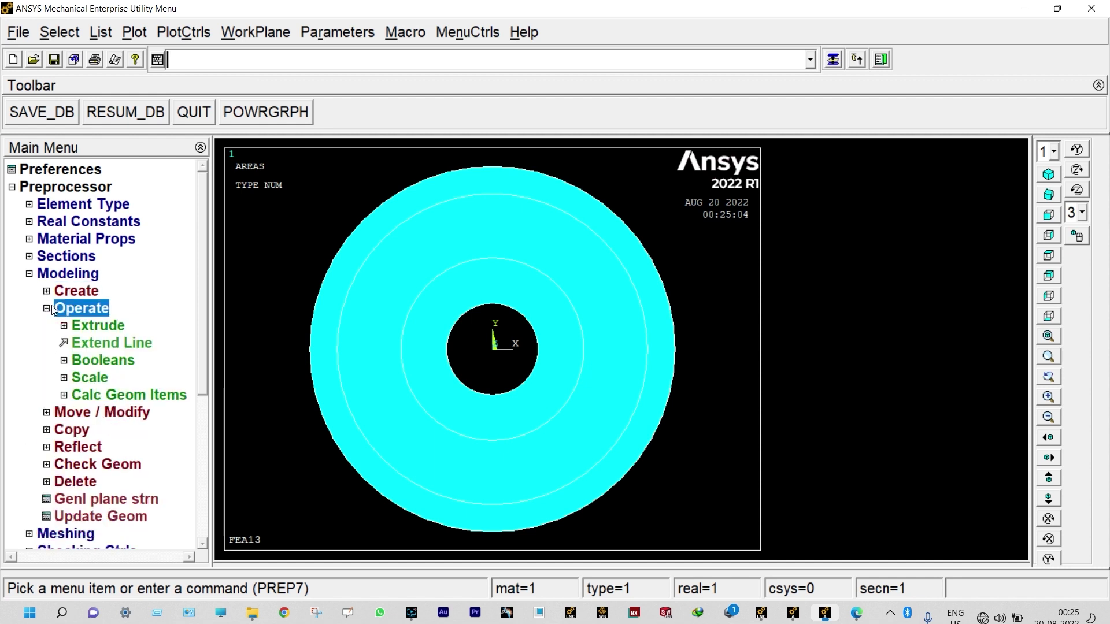
click(88, 361)
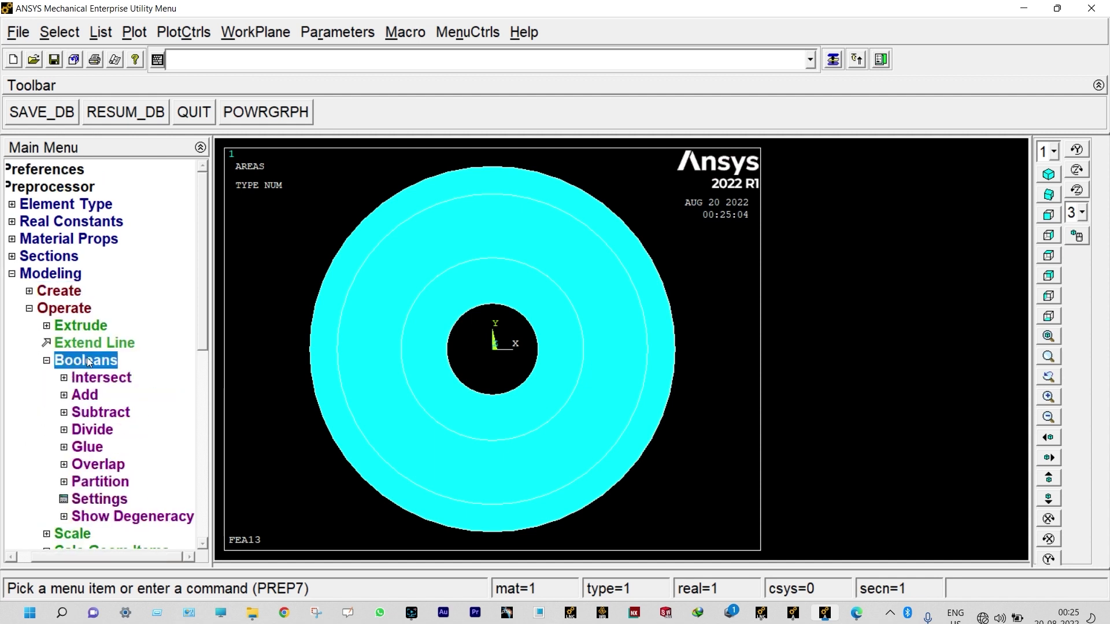
click(87, 448)
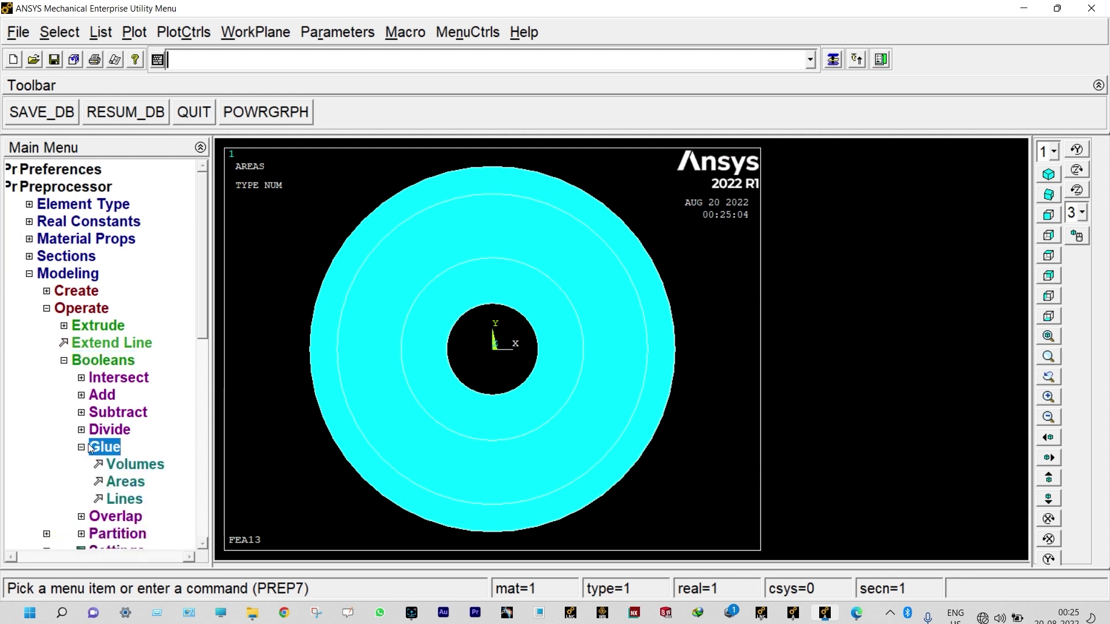
click(120, 483)
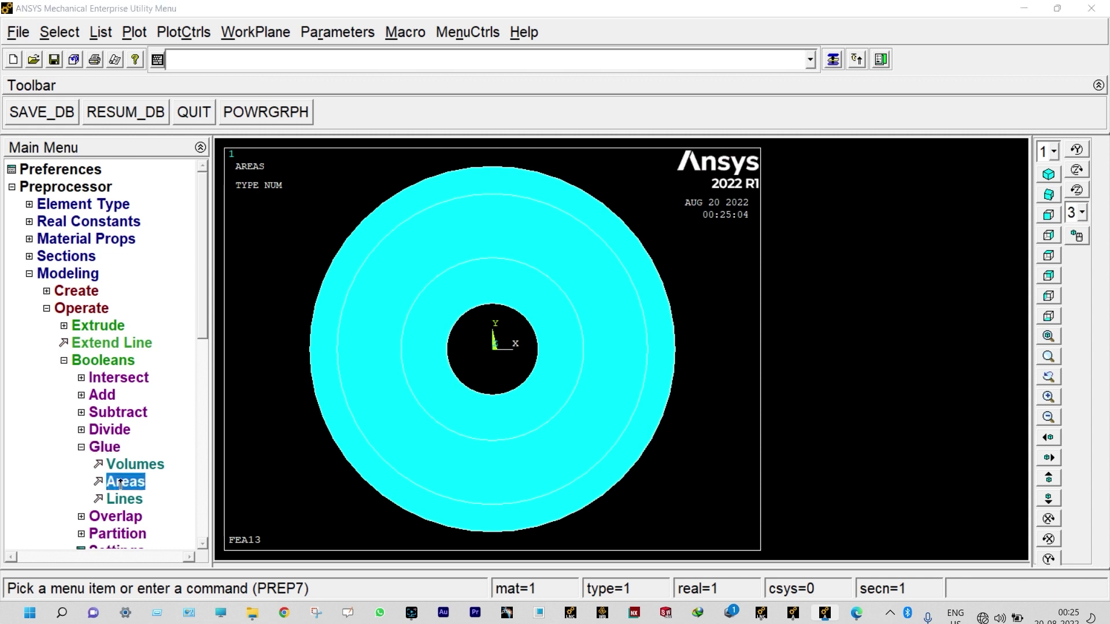
click(440, 396)
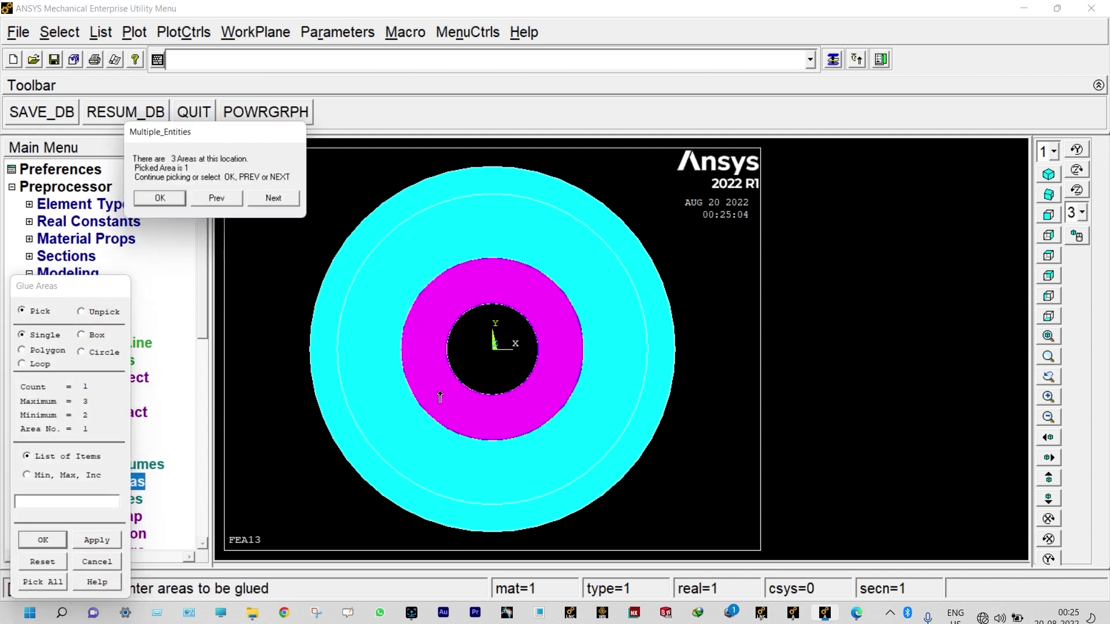
click(388, 397)
click(335, 406)
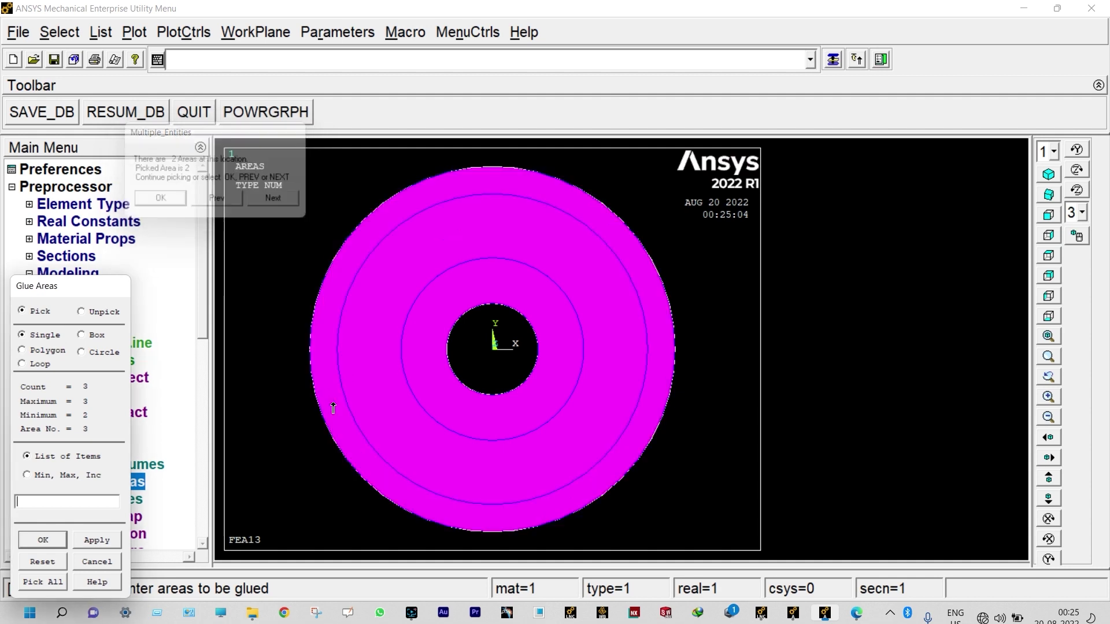
click(45, 541)
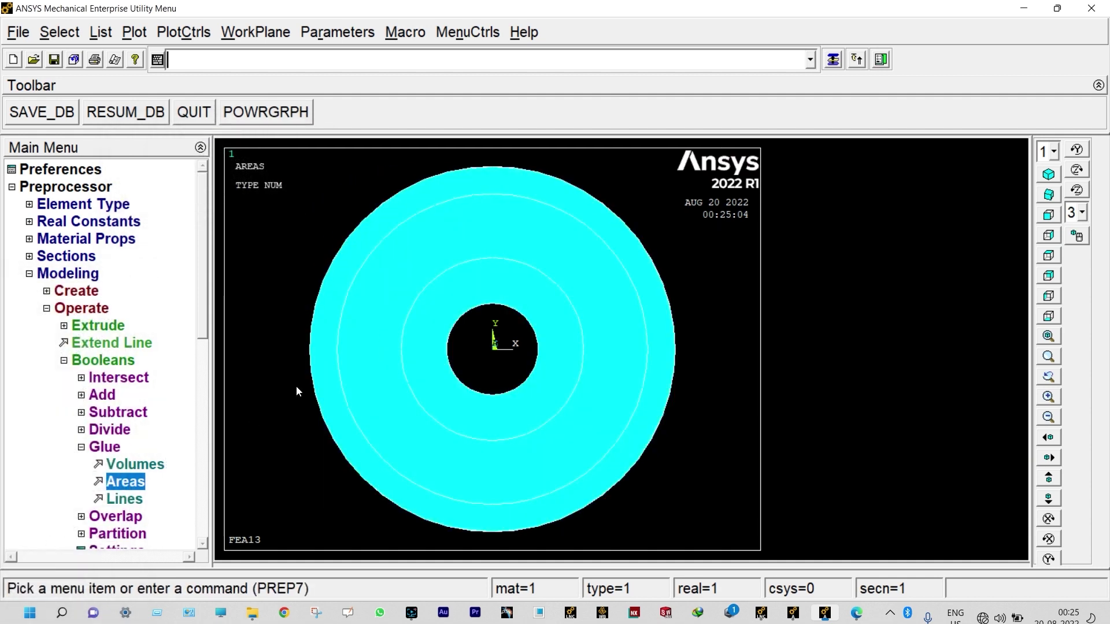
Assign material number 1 with element type 1 PLANE55 to the innermost ring area as mesh attributes.
click(30, 275)
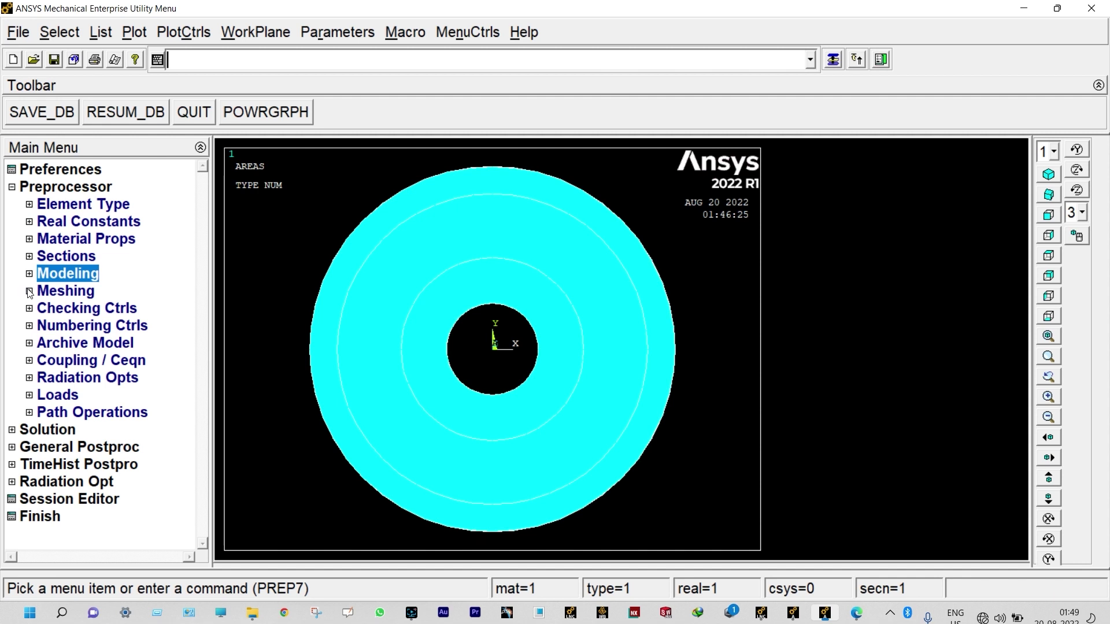
click(29, 291)
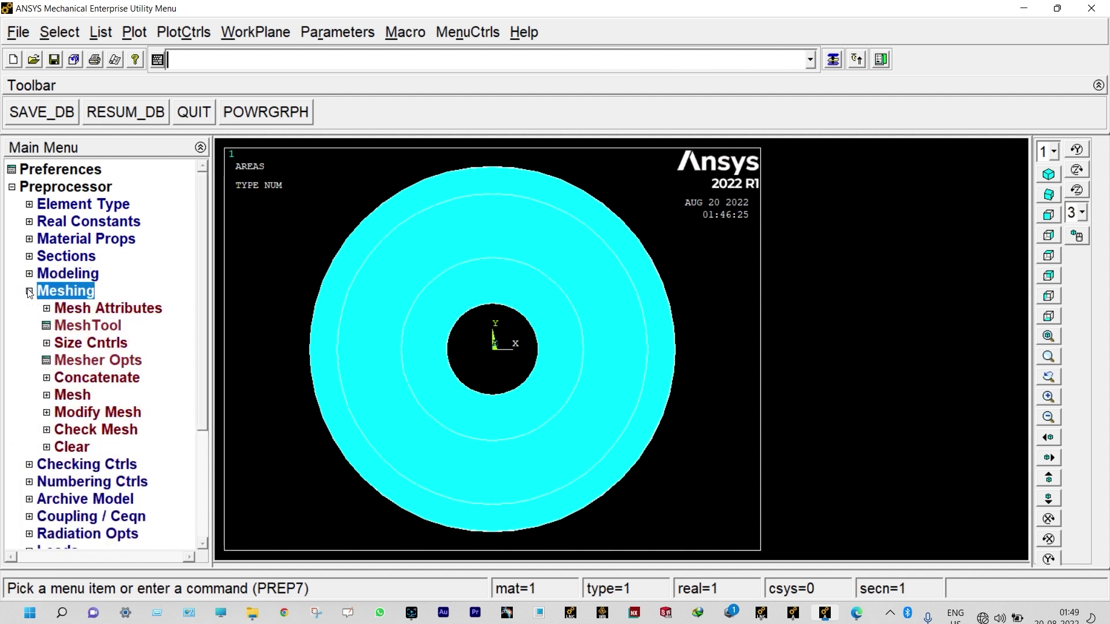
click(70, 308)
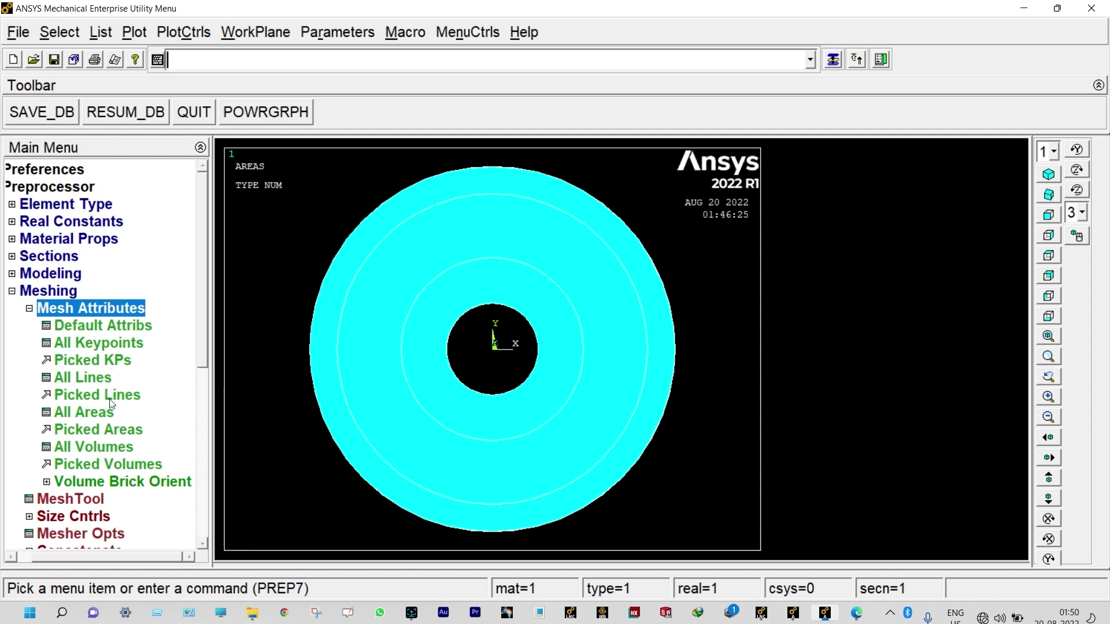
click(109, 429)
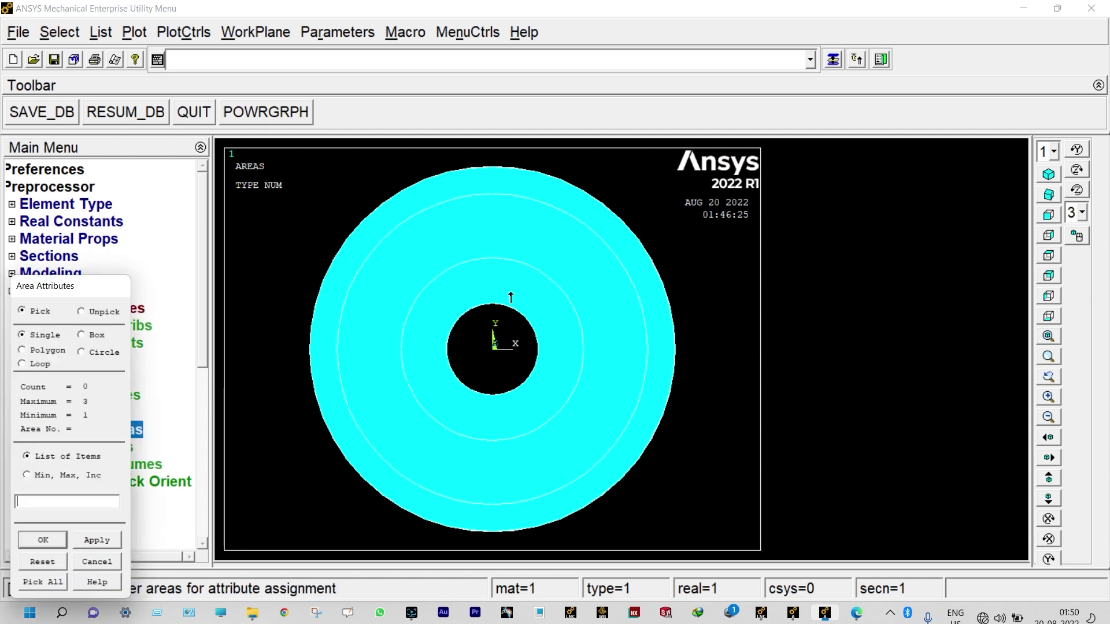
click(510, 298)
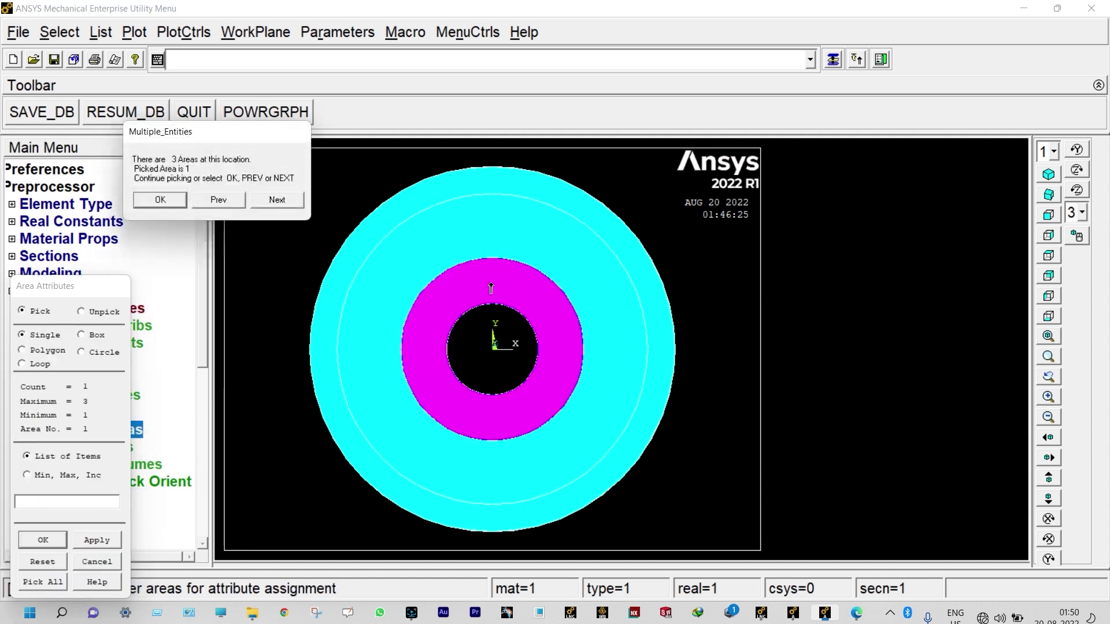
click(162, 199)
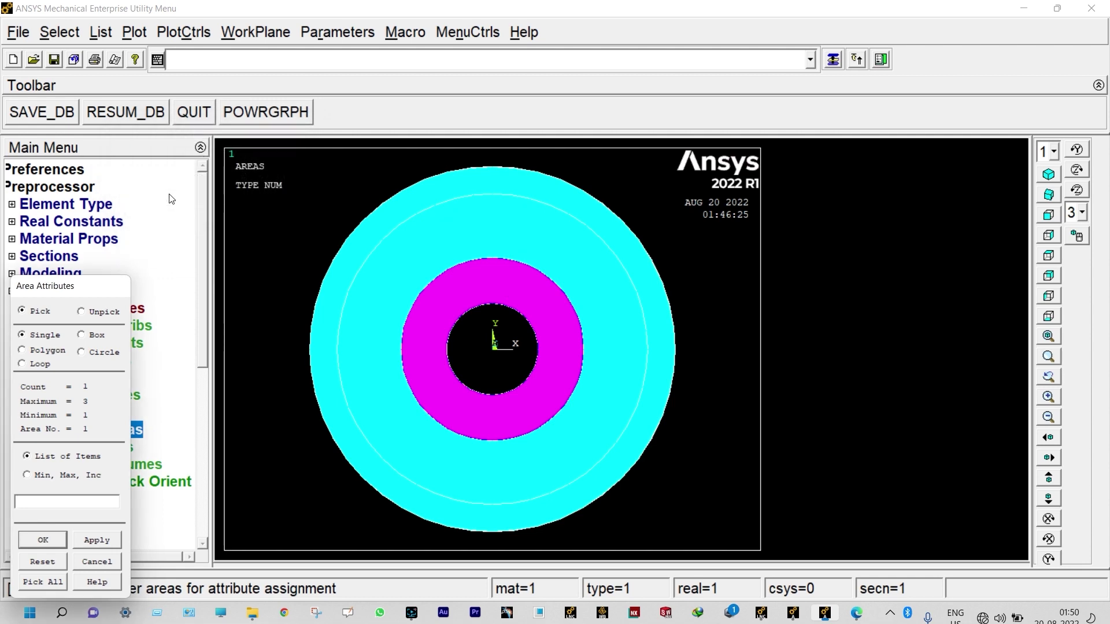
click(98, 538)
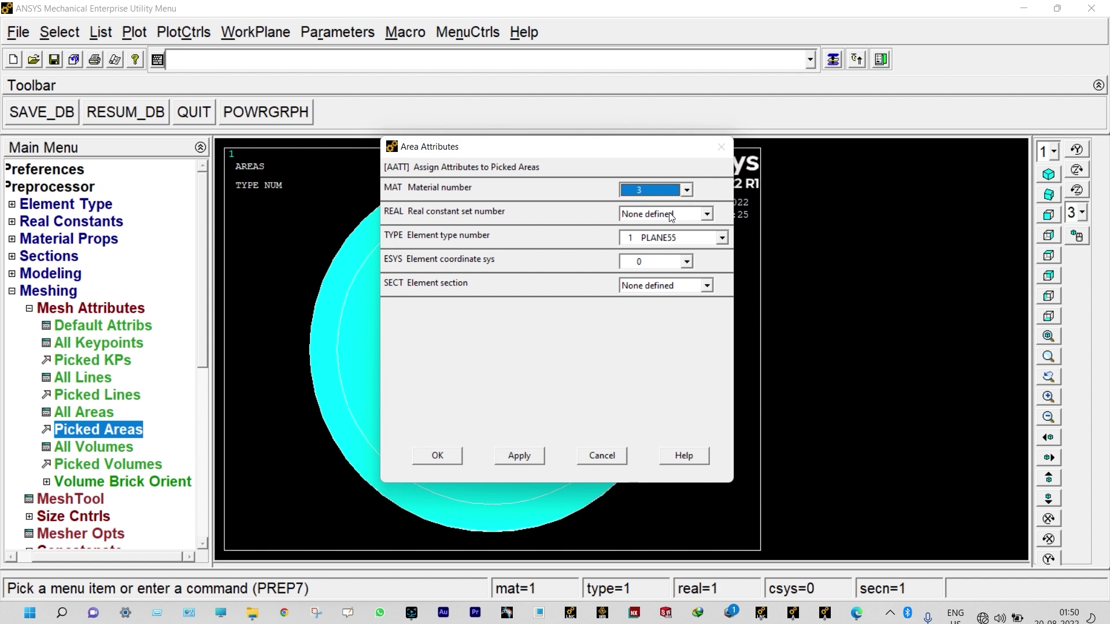
click(686, 189)
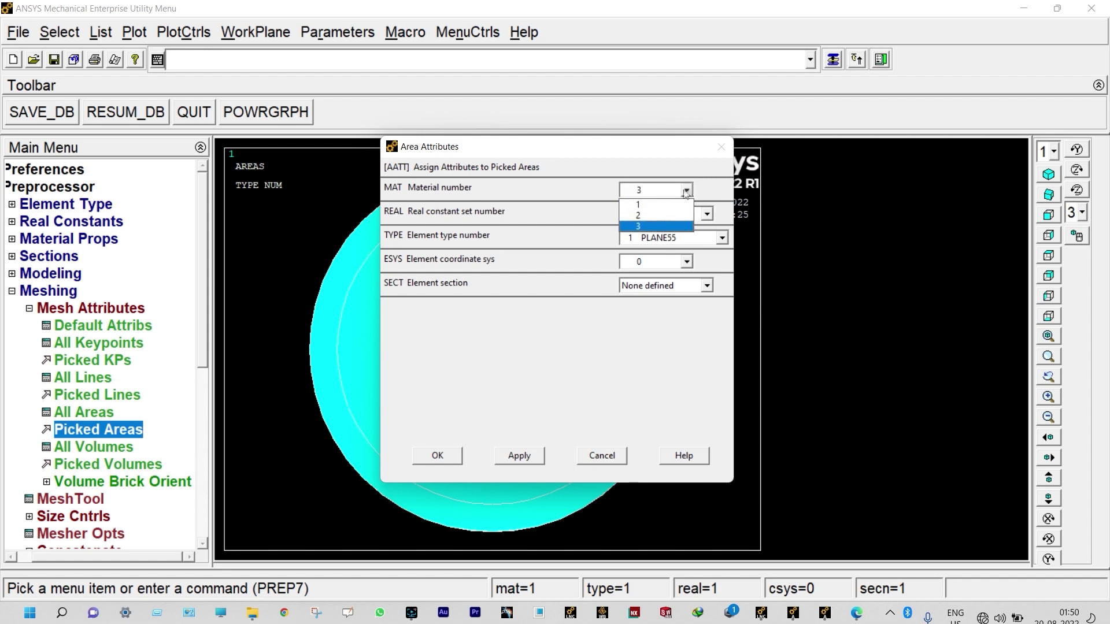
click(663, 206)
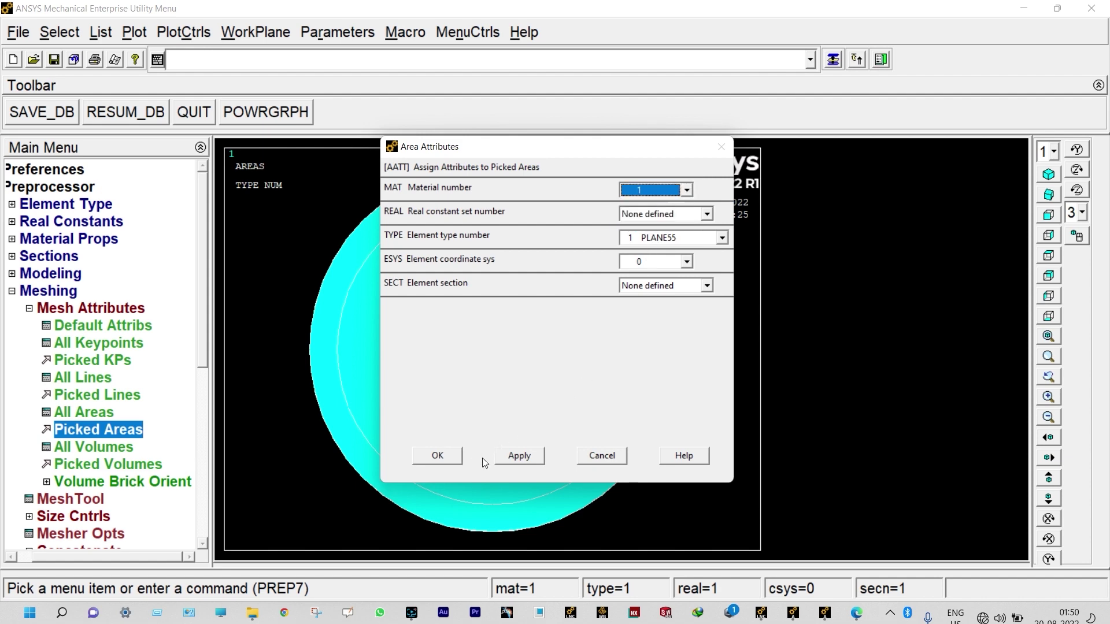
click(519, 456)
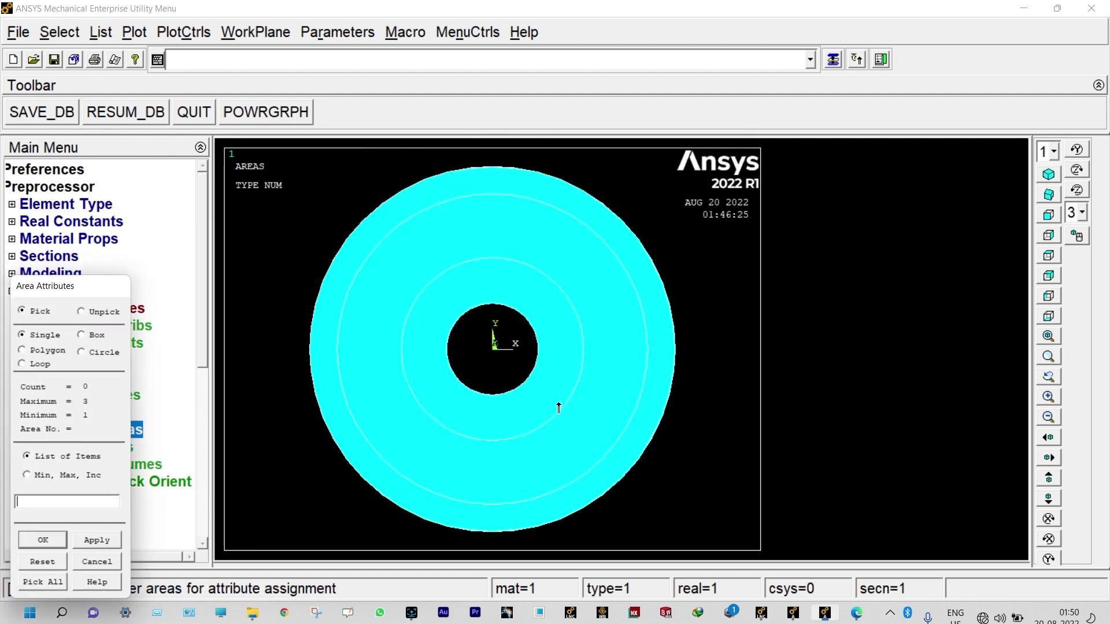
Assign material number 2 with element type 1 PLANE55 to the middle ring area as mesh attributes.
click(612, 318)
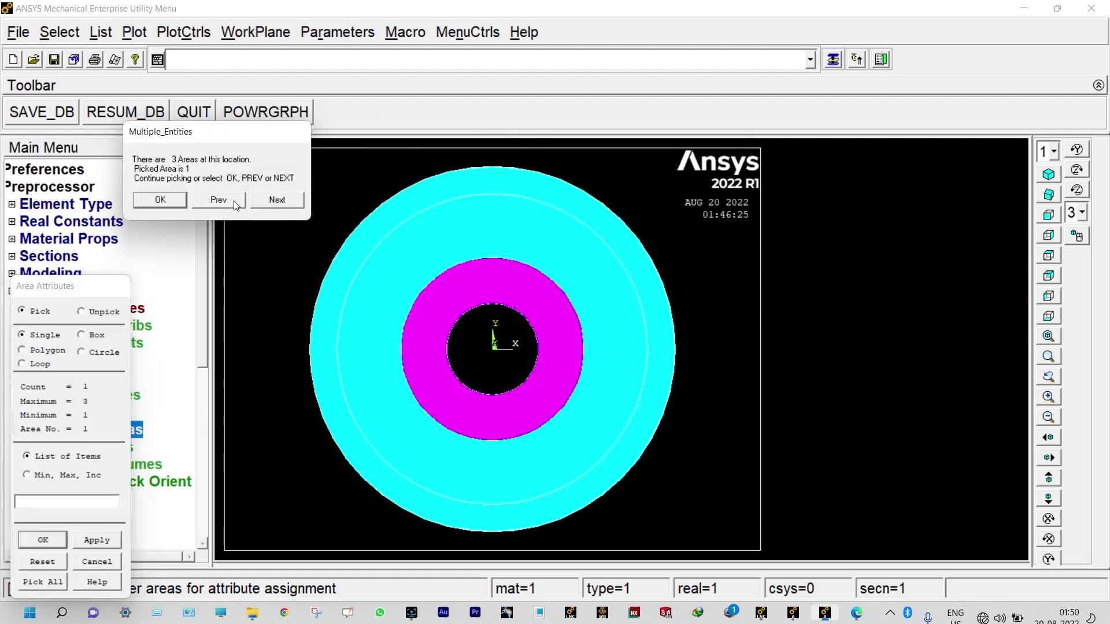
click(277, 199)
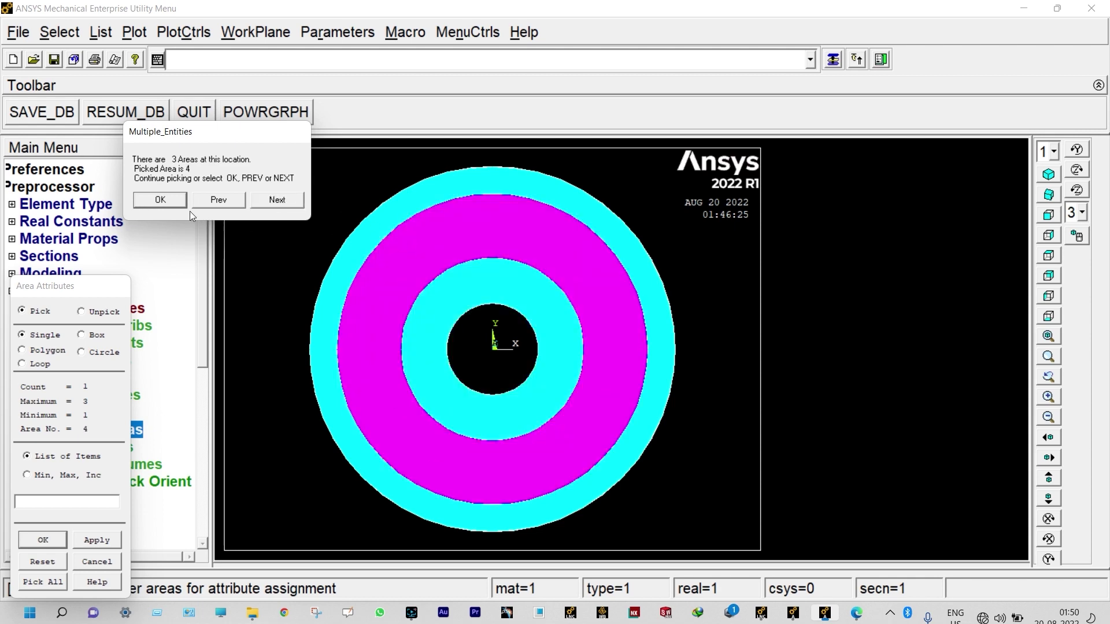
click(161, 200)
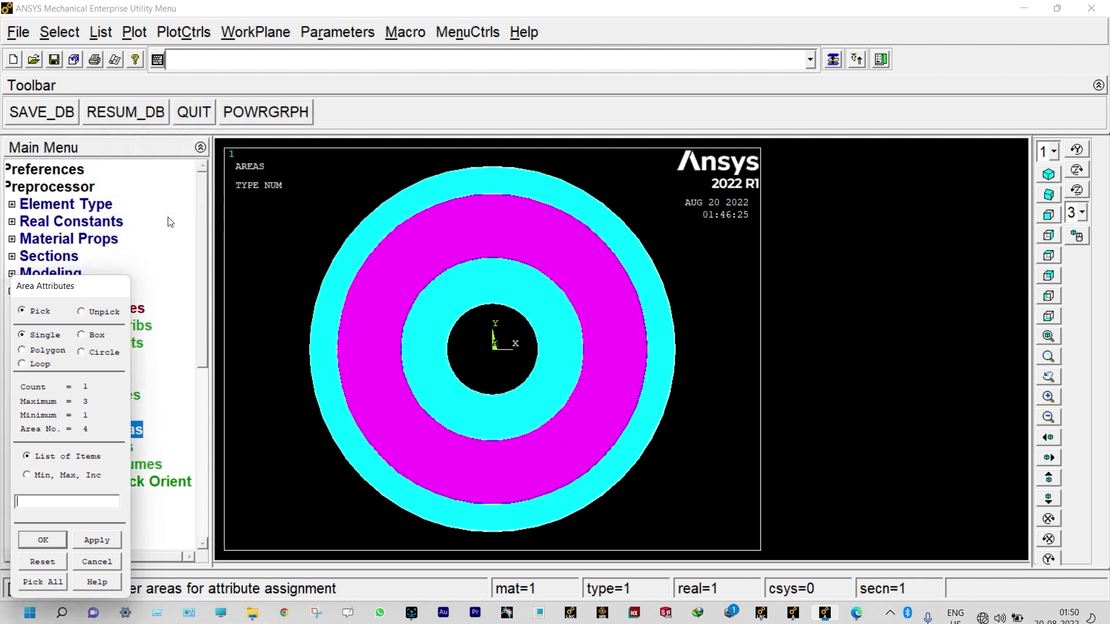
click(102, 546)
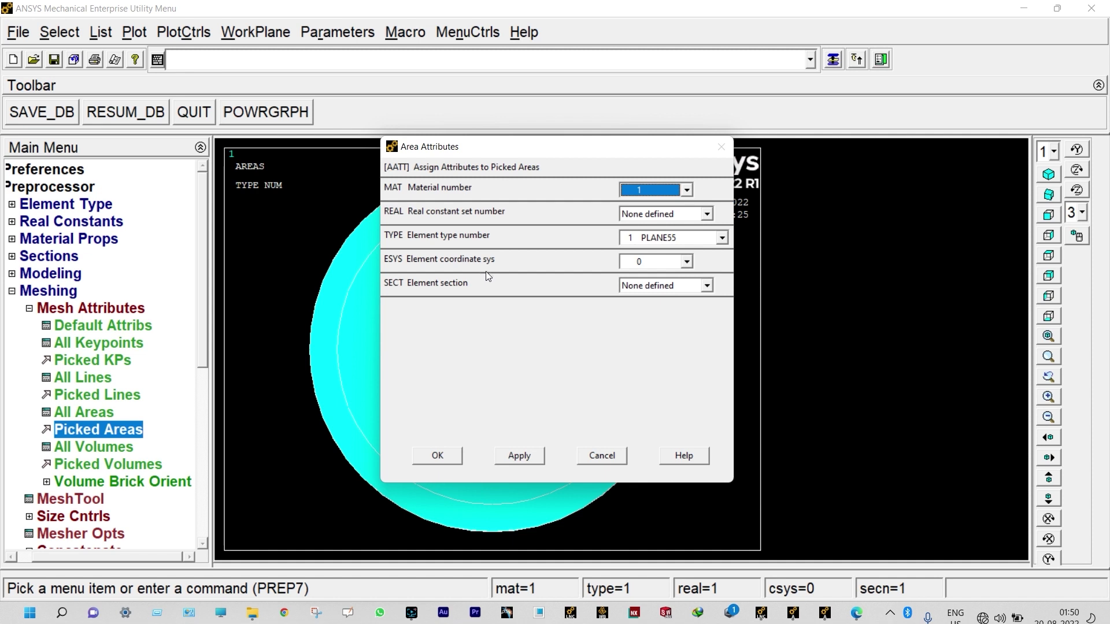
click(687, 191)
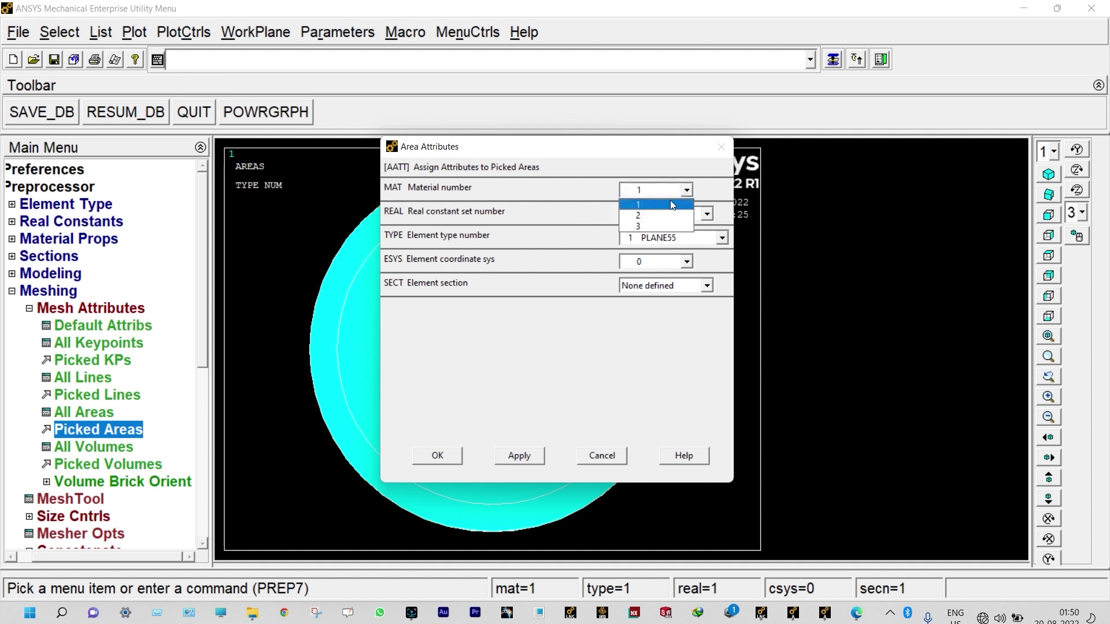
click(653, 219)
click(528, 455)
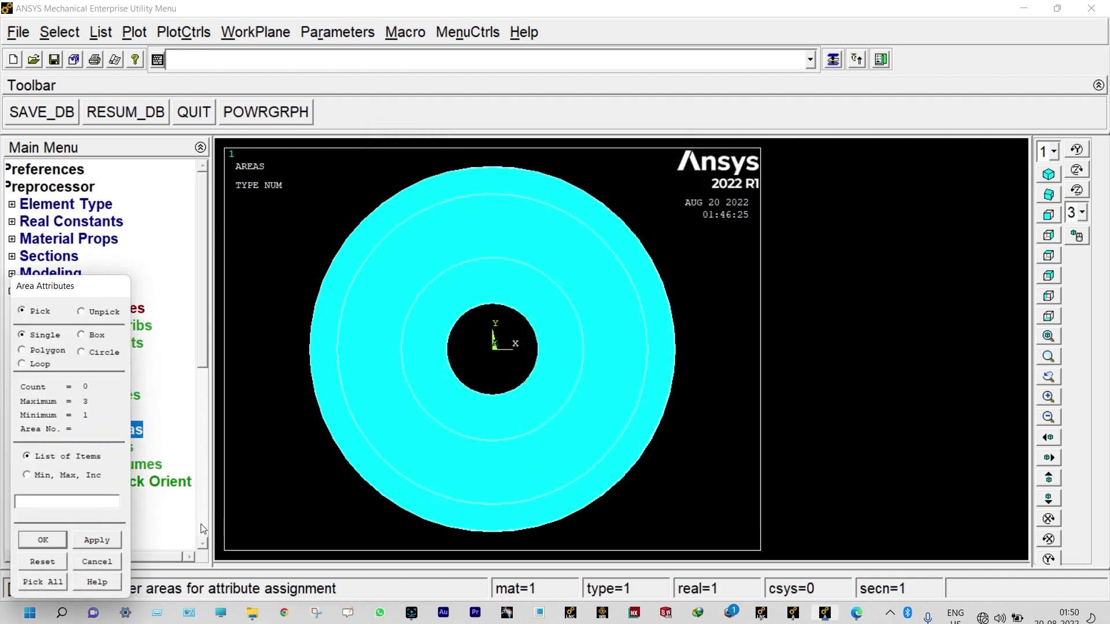
Assign material number 3 with element type 1 PLANE55 to the outermost ring area and finish the area attributes.
click(619, 246)
click(276, 200)
click(277, 200)
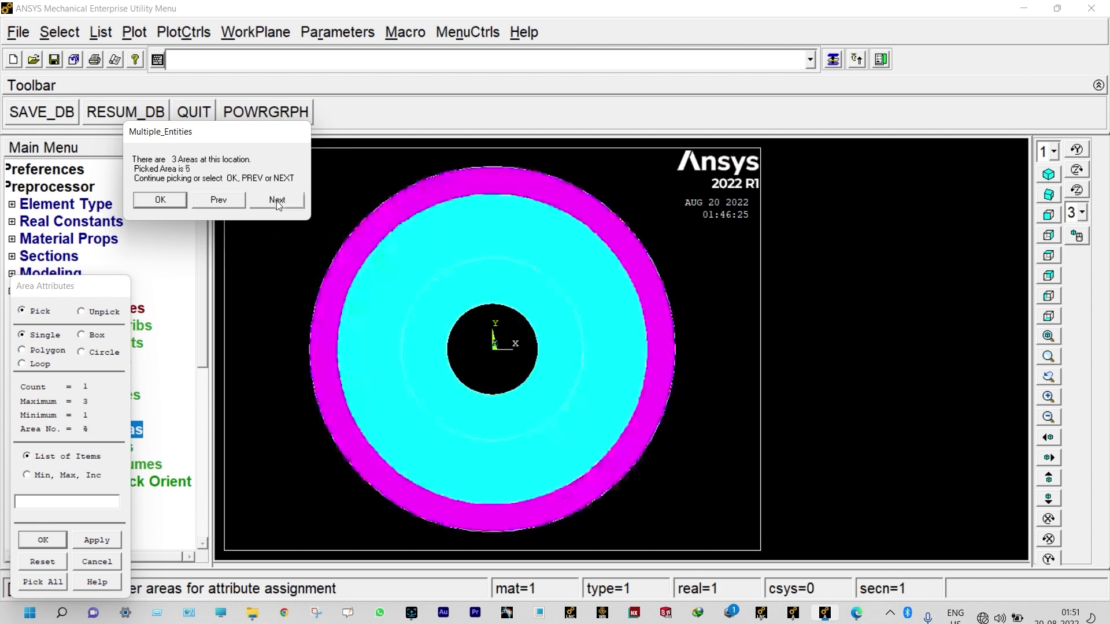
click(156, 202)
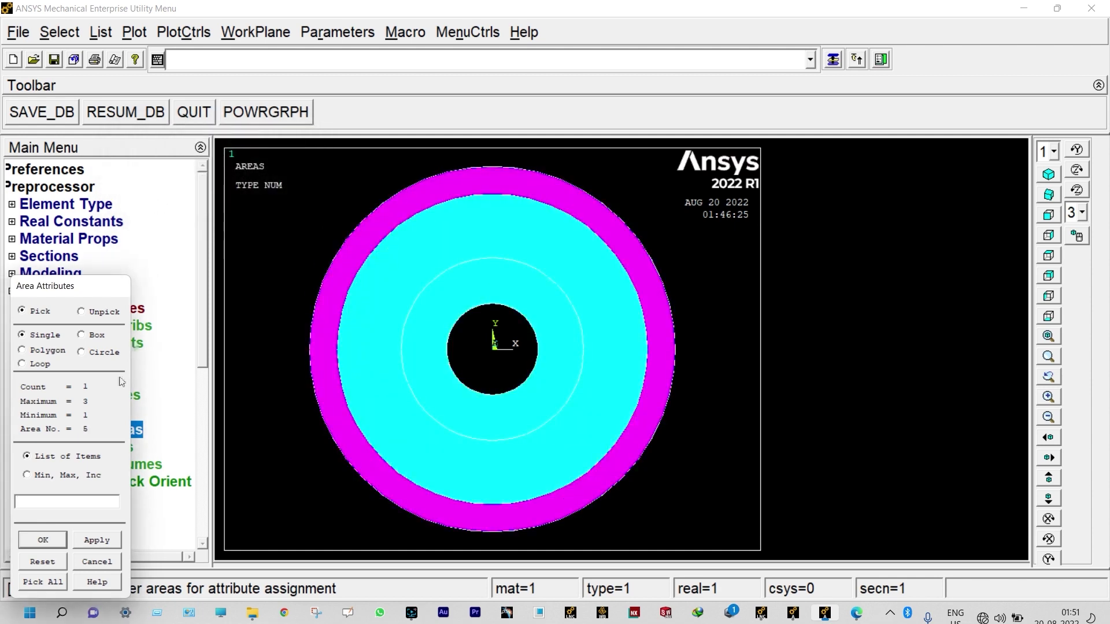
click(42, 540)
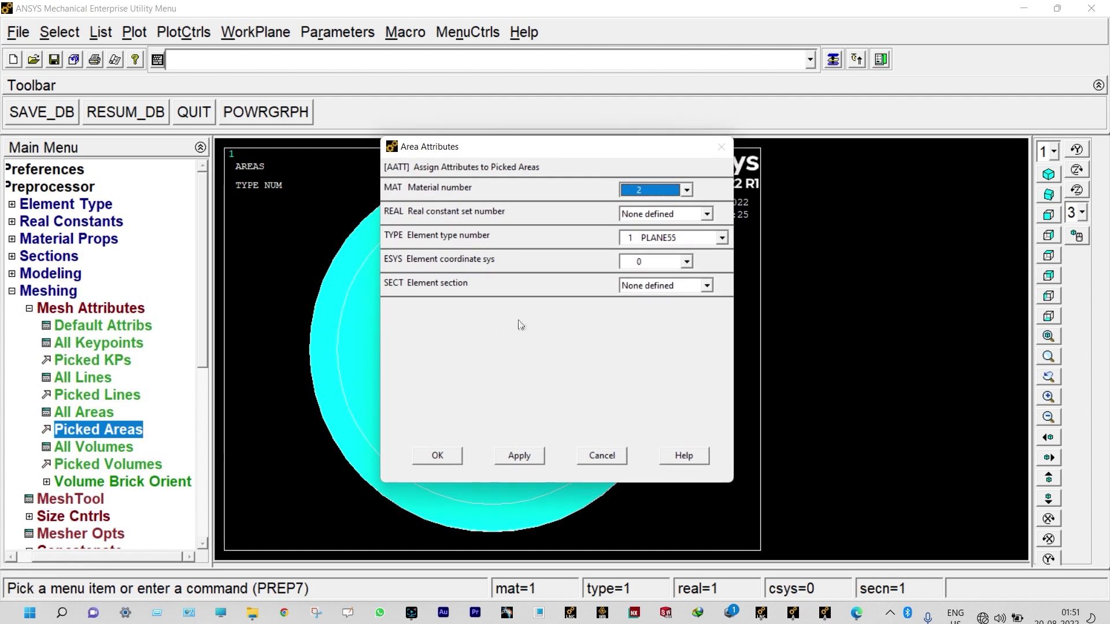
click(686, 190)
click(646, 226)
click(437, 456)
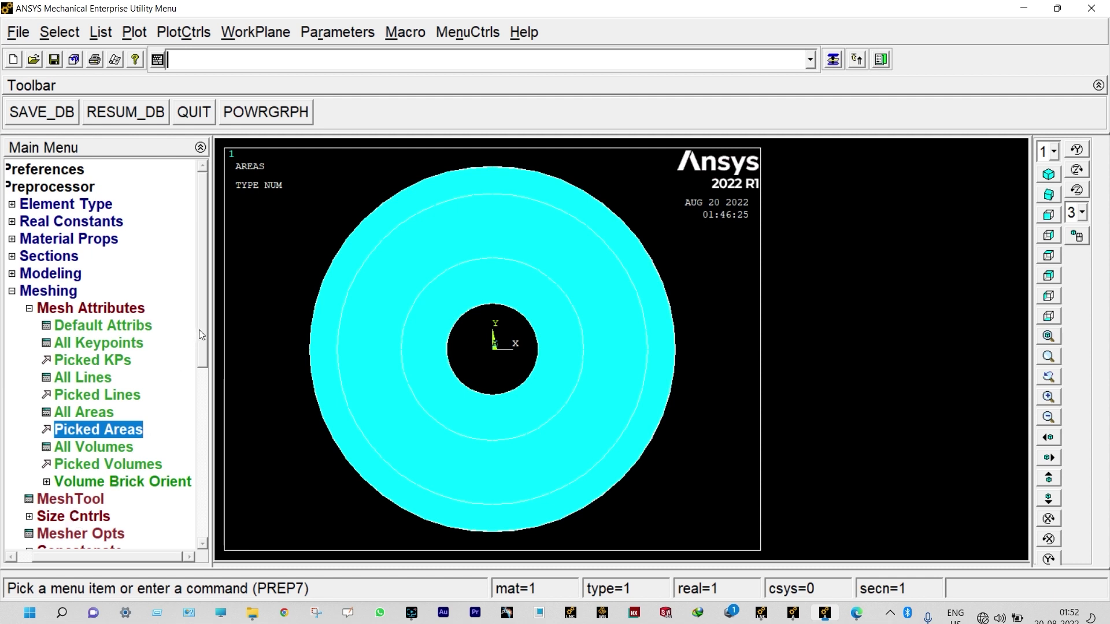
Set the manual element edge length on all areas to 0.005.
scroll(199, 330, down, 5)
click(79, 378)
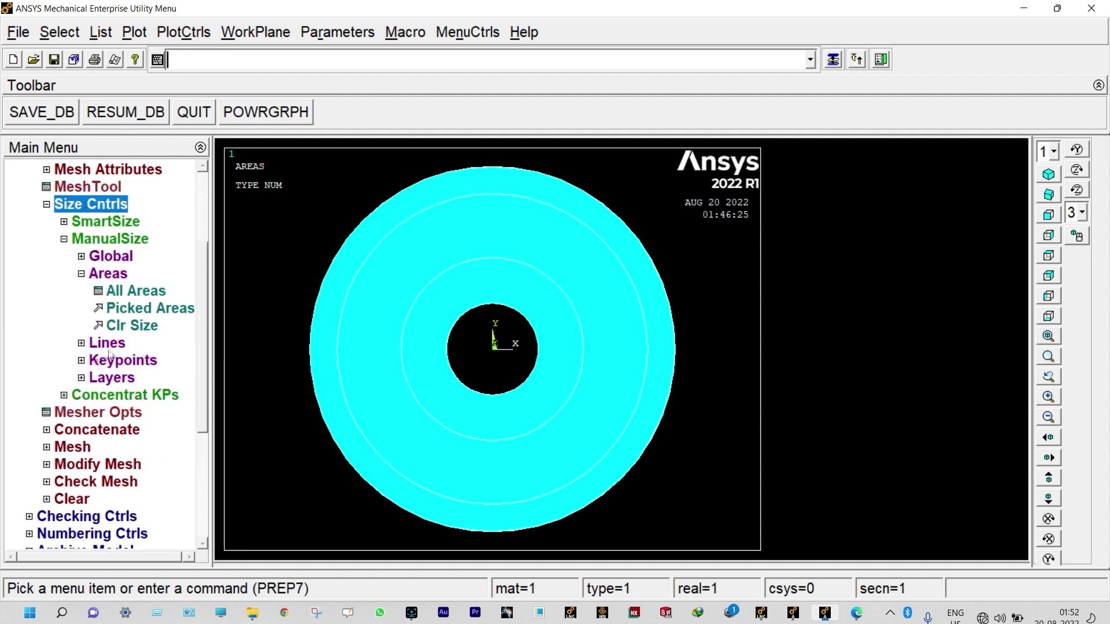
click(135, 291)
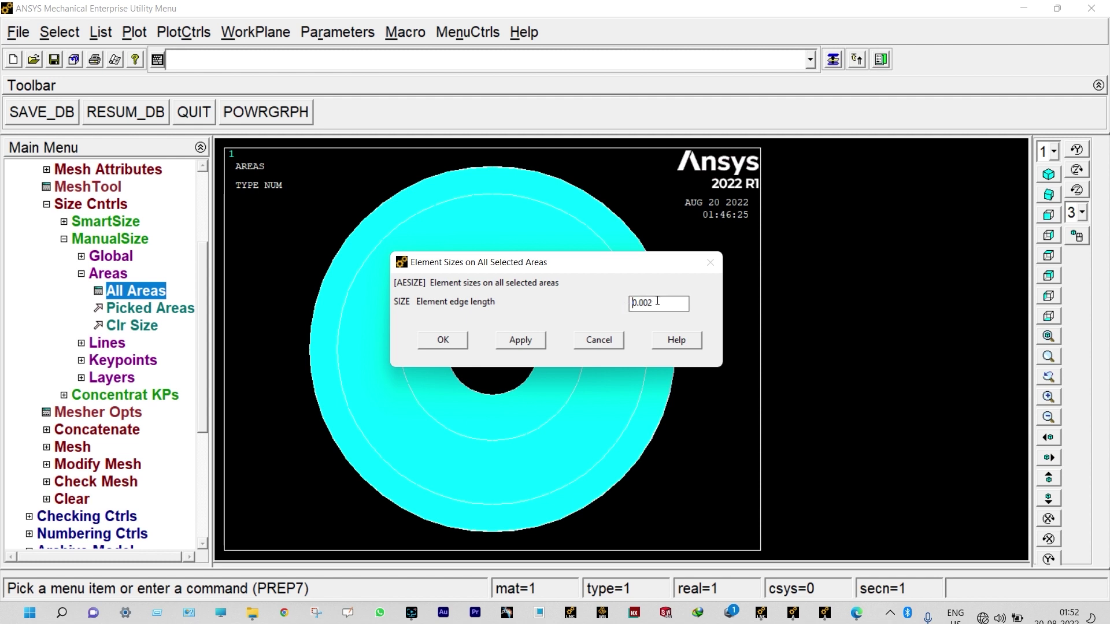
text(5)
click(449, 344)
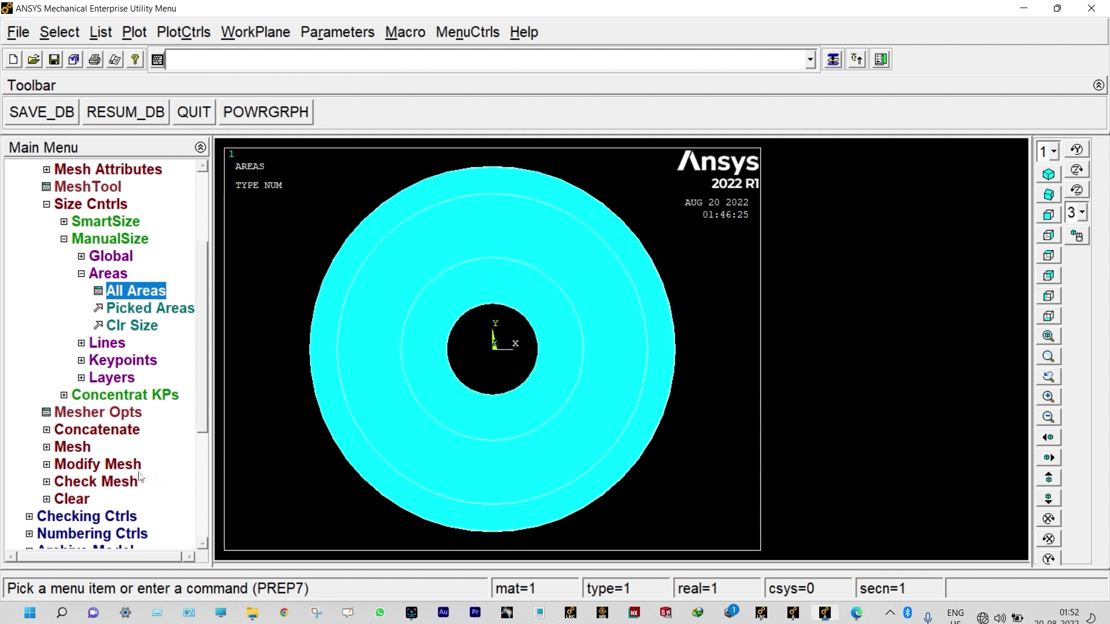
Free-mesh all three ring areas.
click(75, 448)
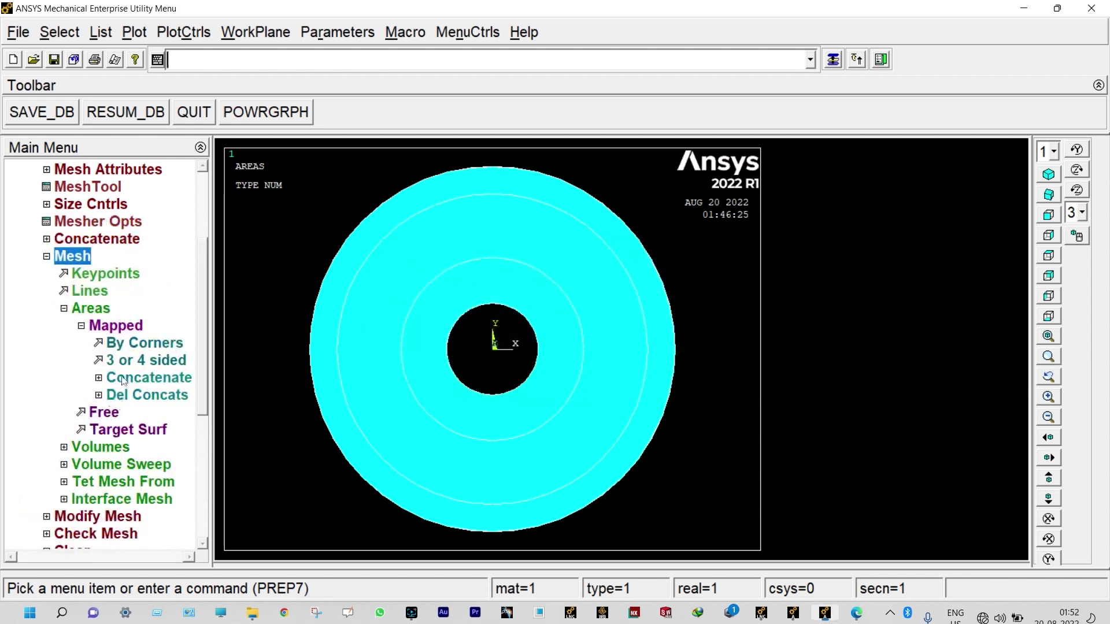
click(104, 412)
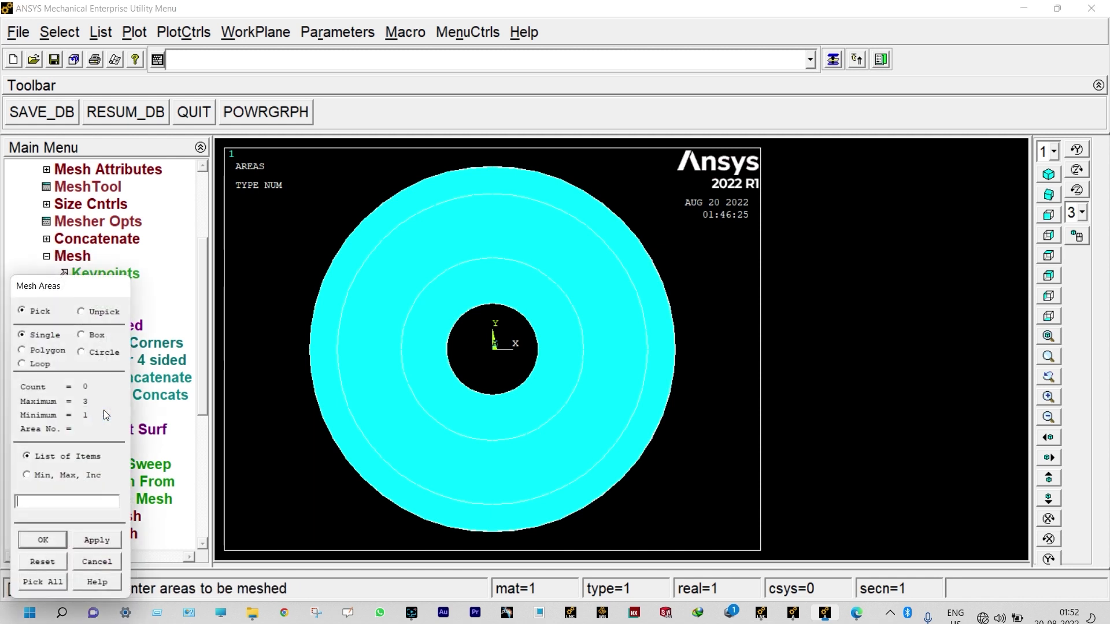
click(47, 580)
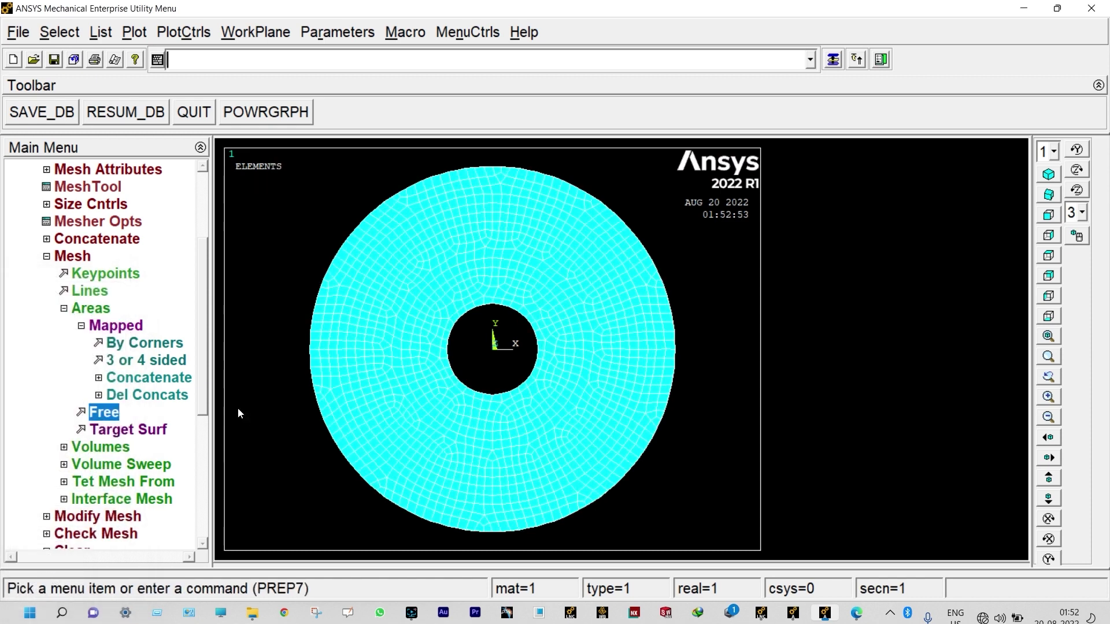
click(48, 258)
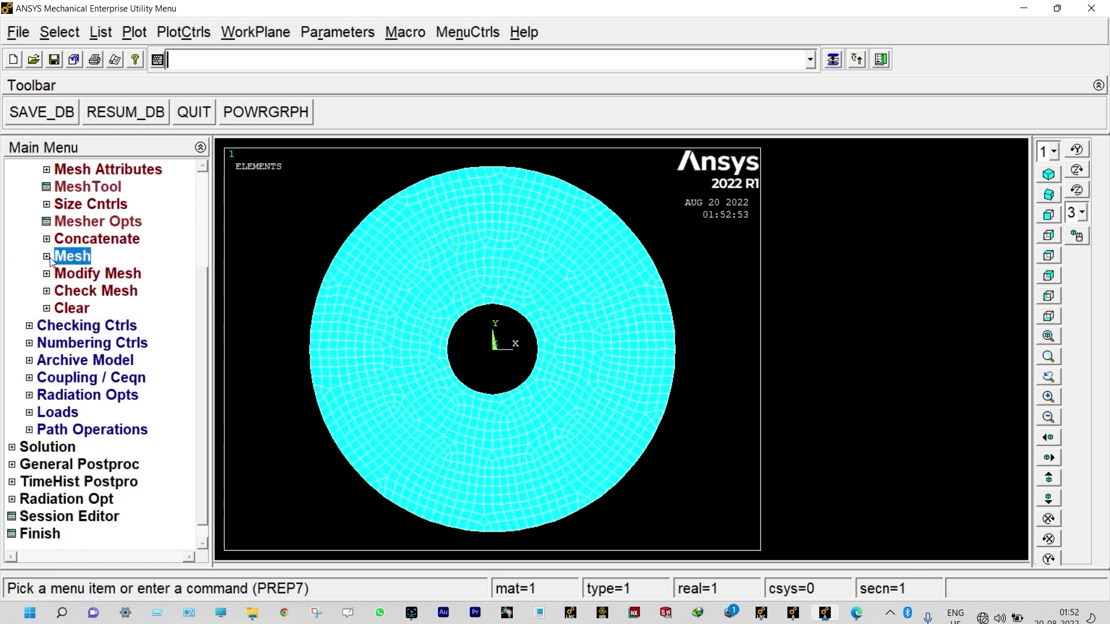
Define a new analysis of type Steady-State.
click(63, 413)
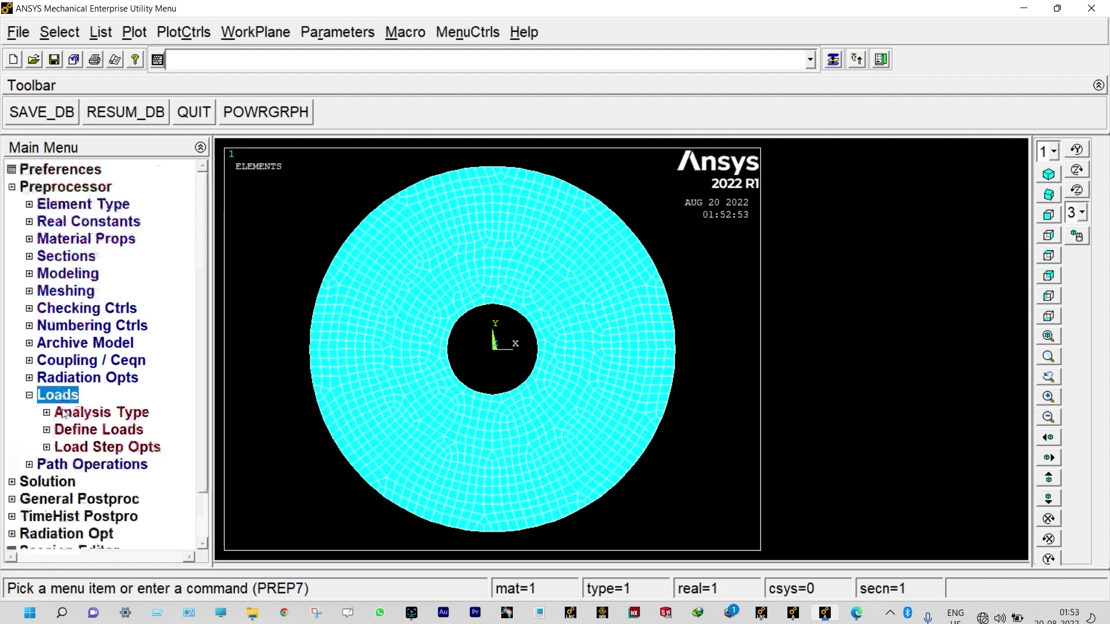
click(118, 413)
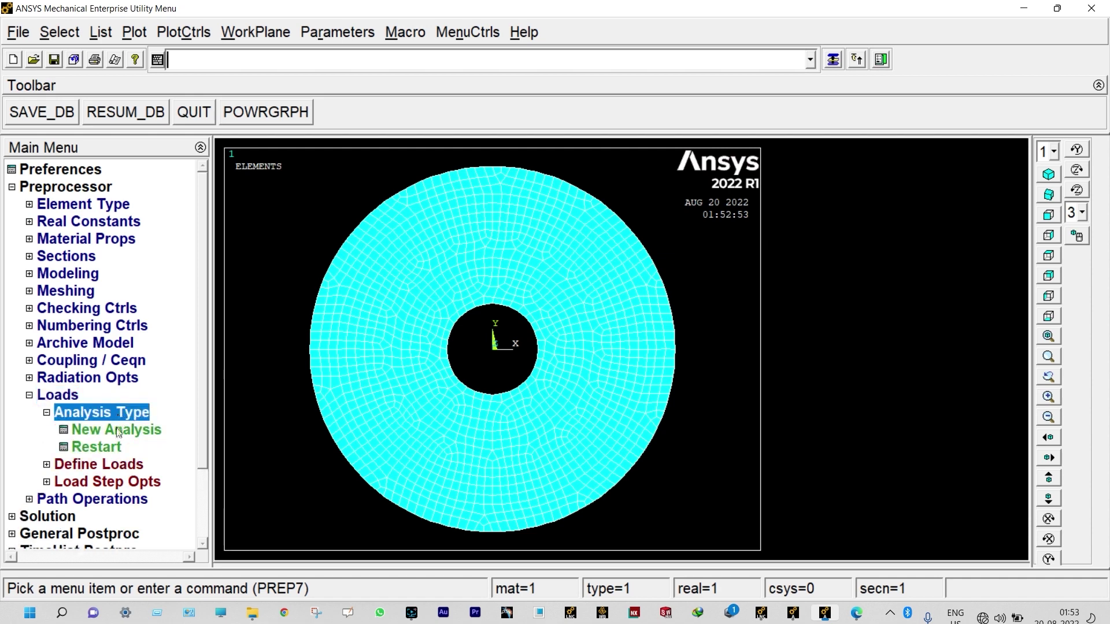
click(116, 430)
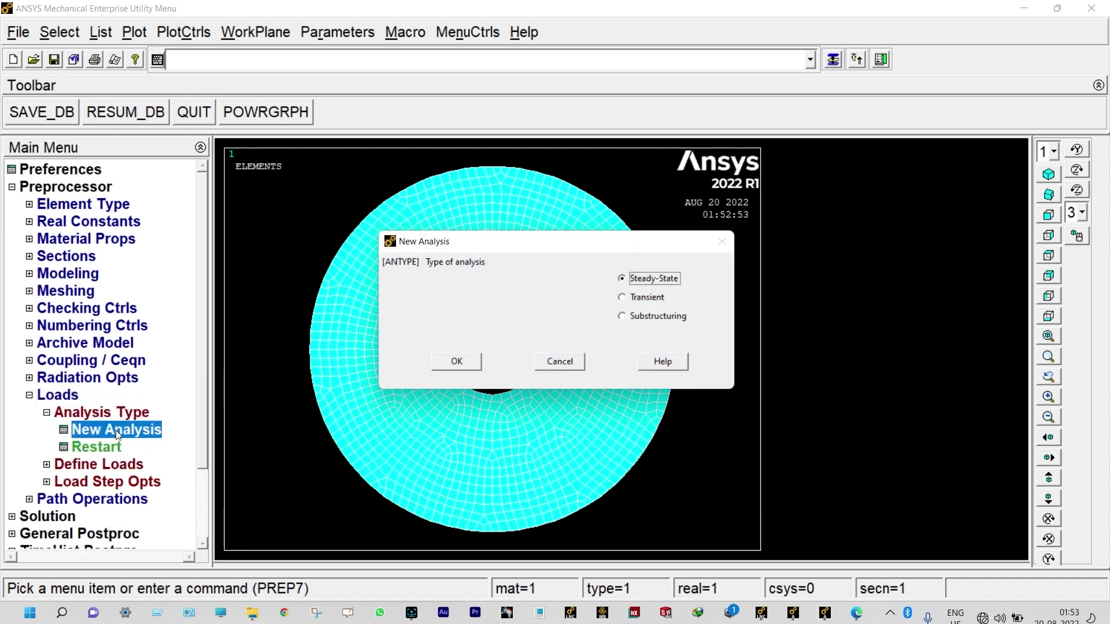
click(439, 360)
Apply convection to the four arc lines of the inner hole with film coefficient 30 and bulk temperature 500.
click(114, 466)
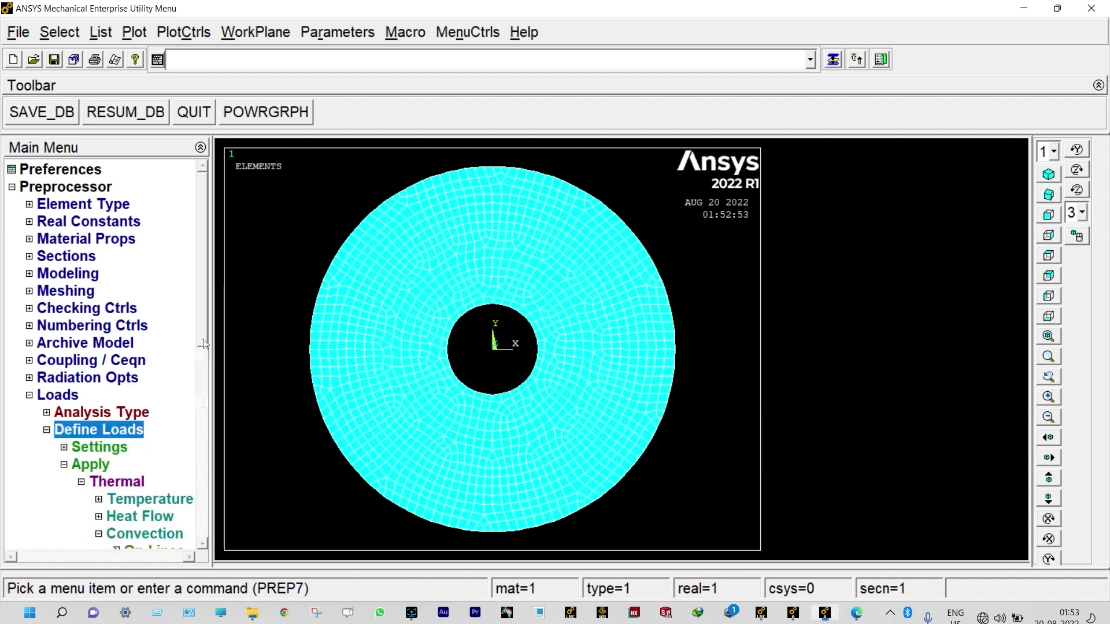
drag(204, 331, 213, 386)
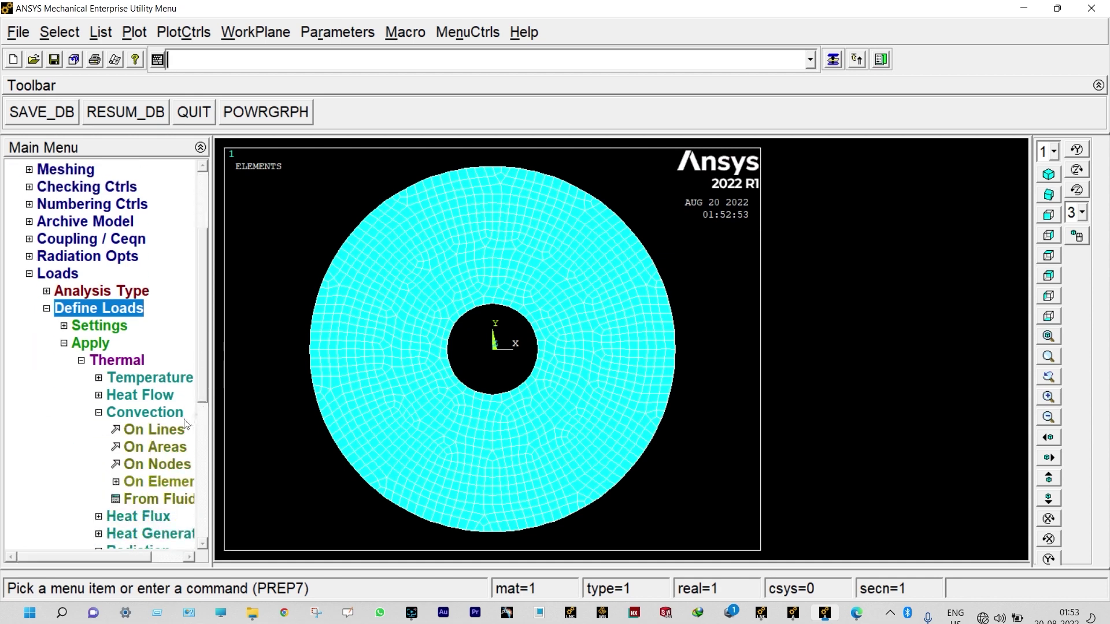
click(172, 431)
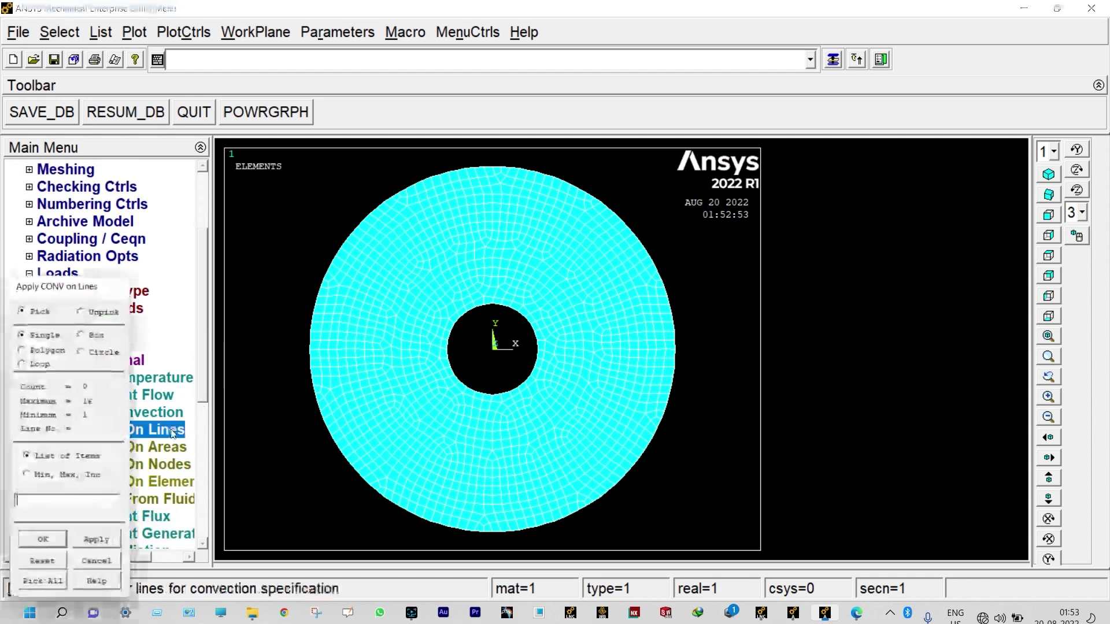
click(486, 316)
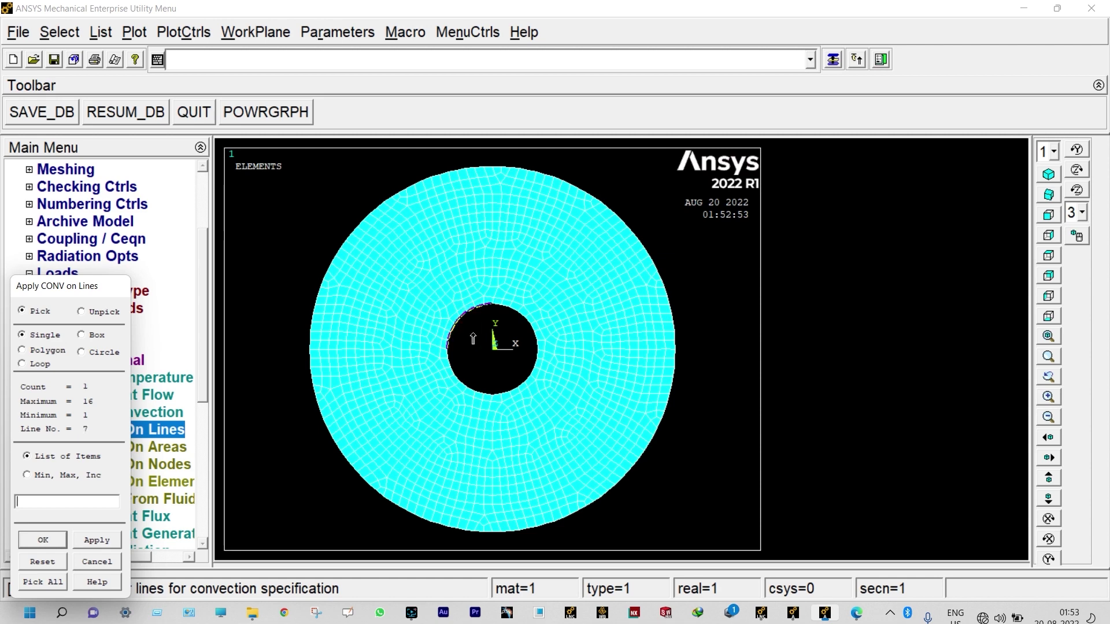
click(471, 375)
click(505, 378)
click(527, 334)
click(43, 540)
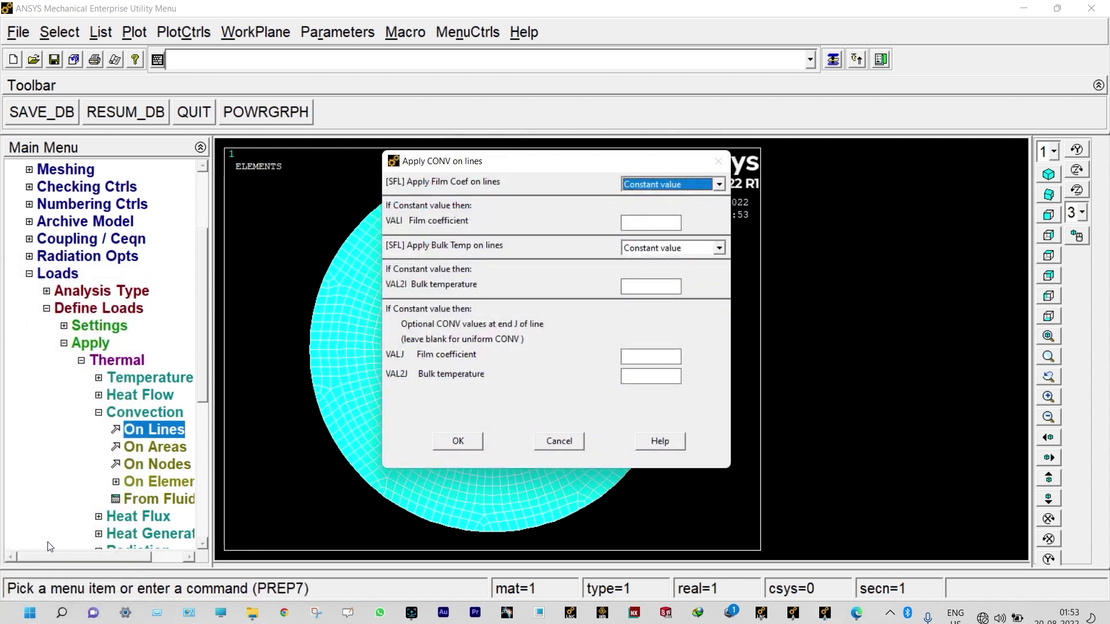
click(639, 221)
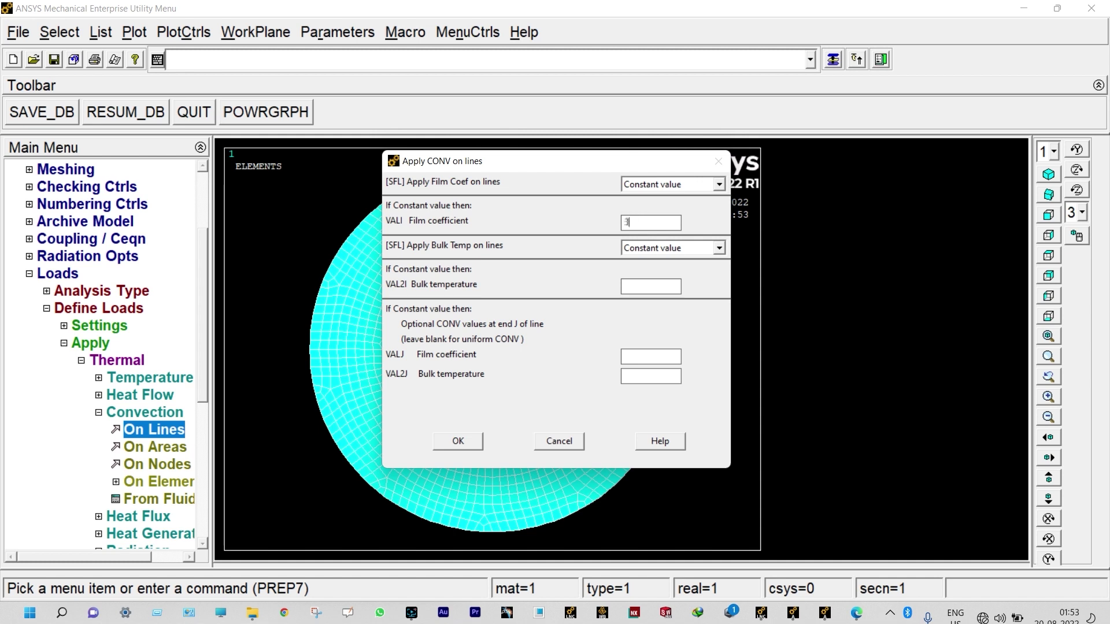
text(0)
text(500)
click(472, 441)
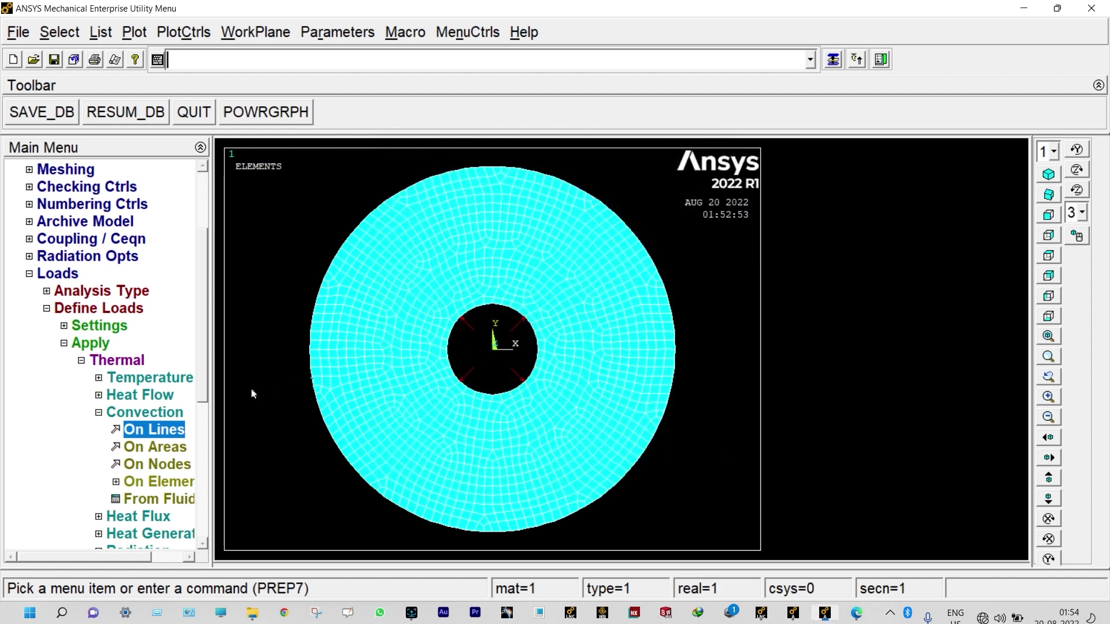
Apply convection to the four arc lines of the outer boundary with film coefficient 50 and bulk temperature 300.
click(169, 433)
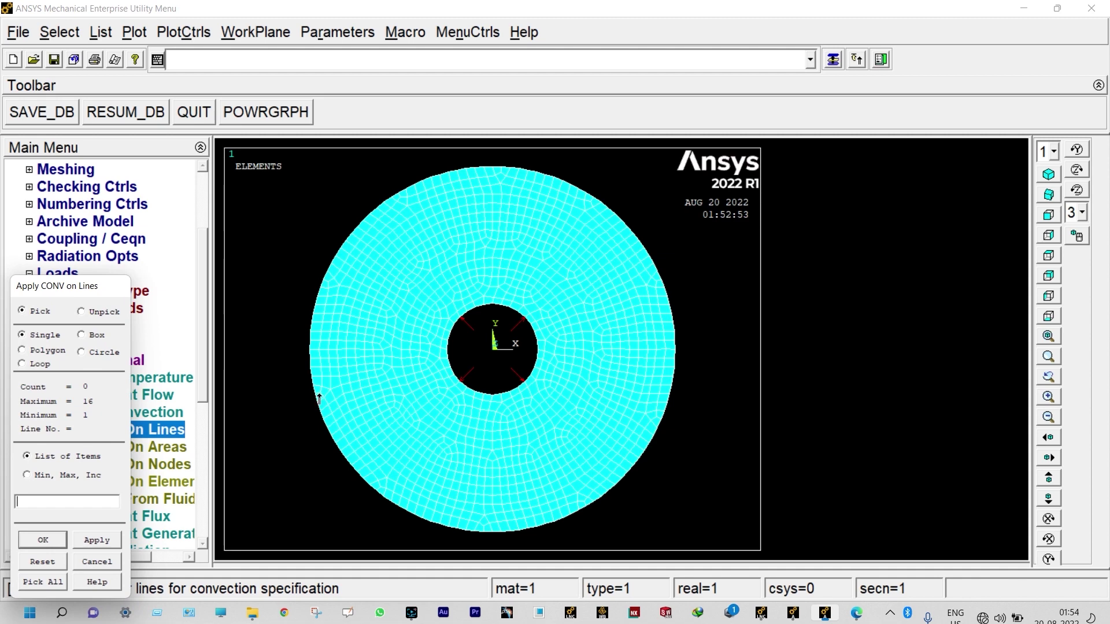
click(674, 305)
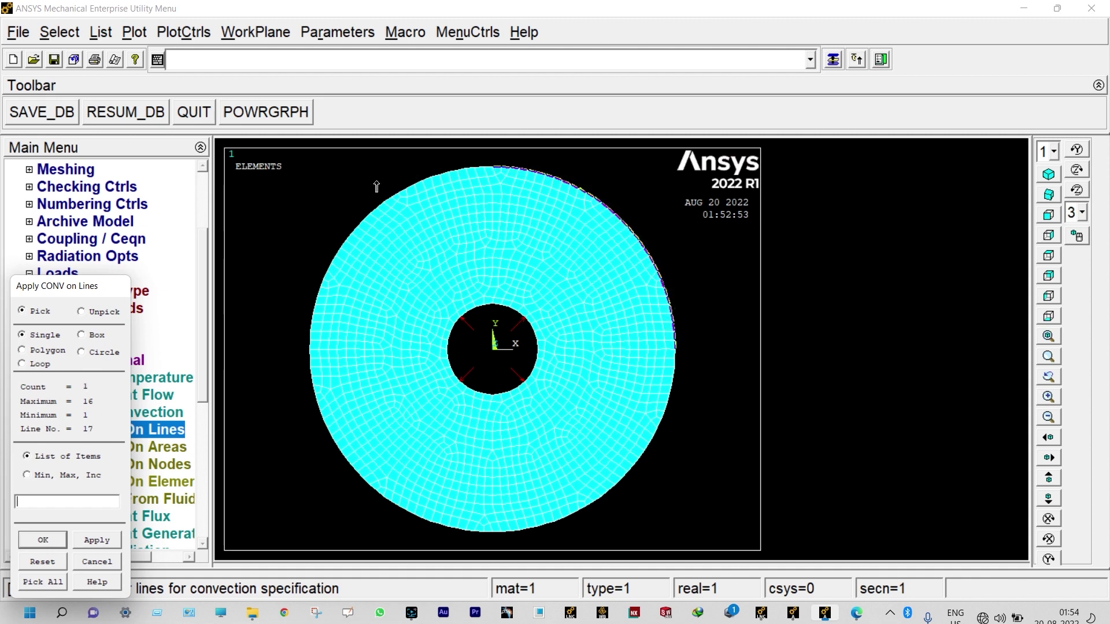
click(377, 207)
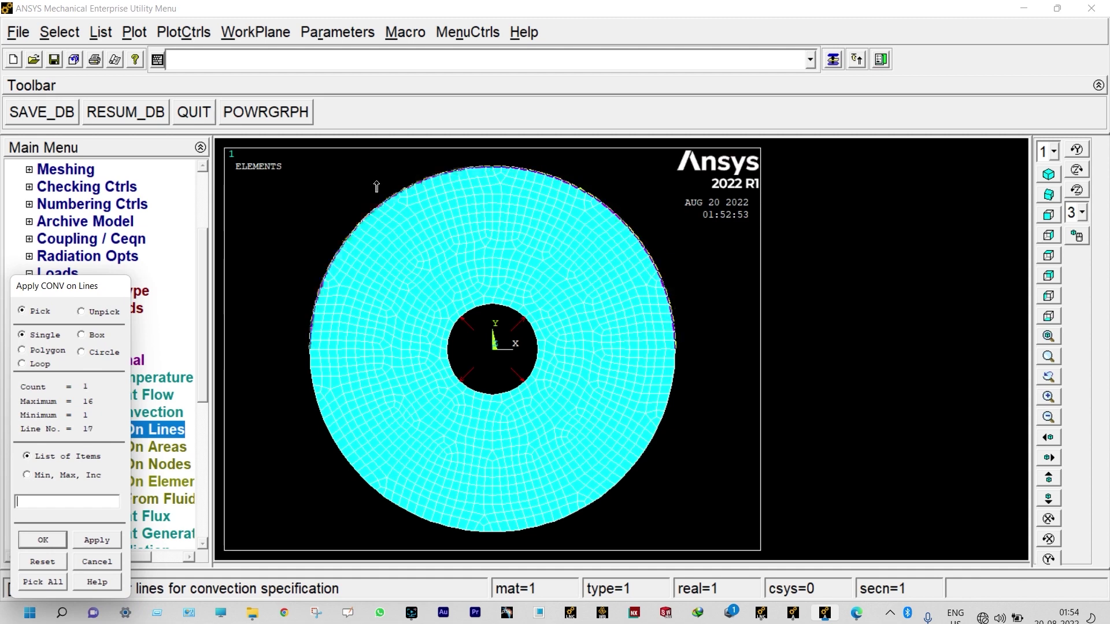
click(347, 488)
click(561, 535)
click(47, 542)
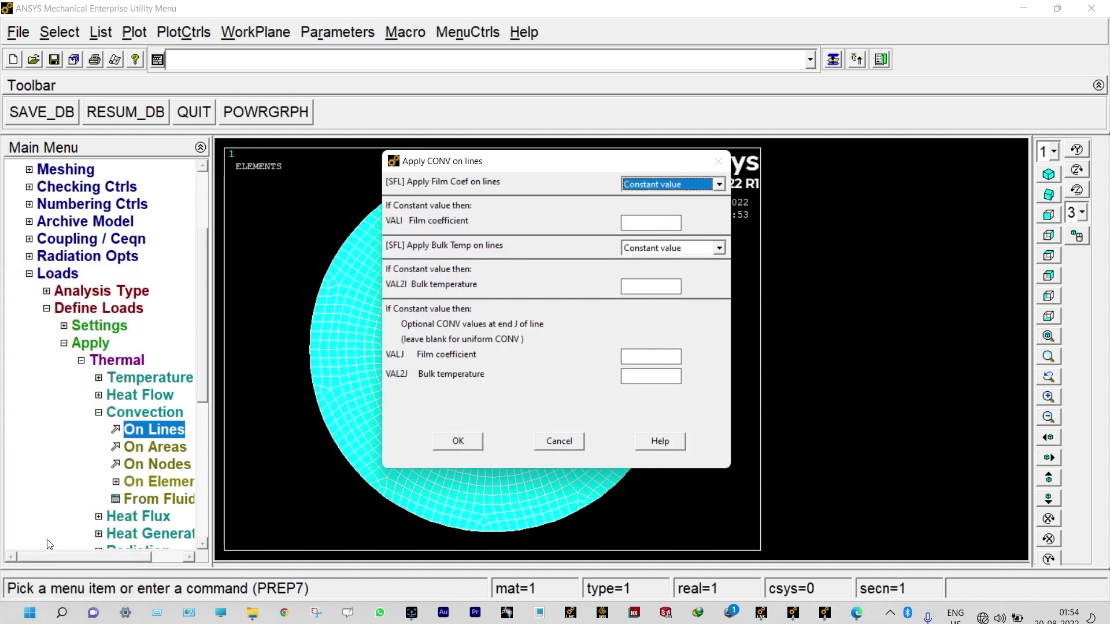
click(647, 223)
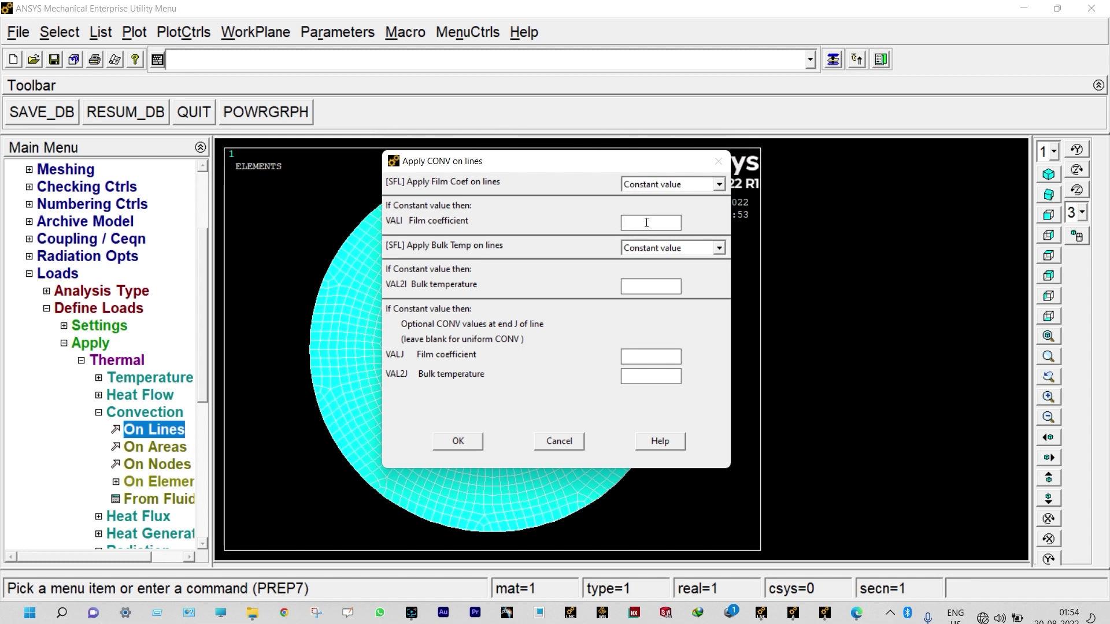
text(50)
click(651, 286)
text(300)
click(465, 441)
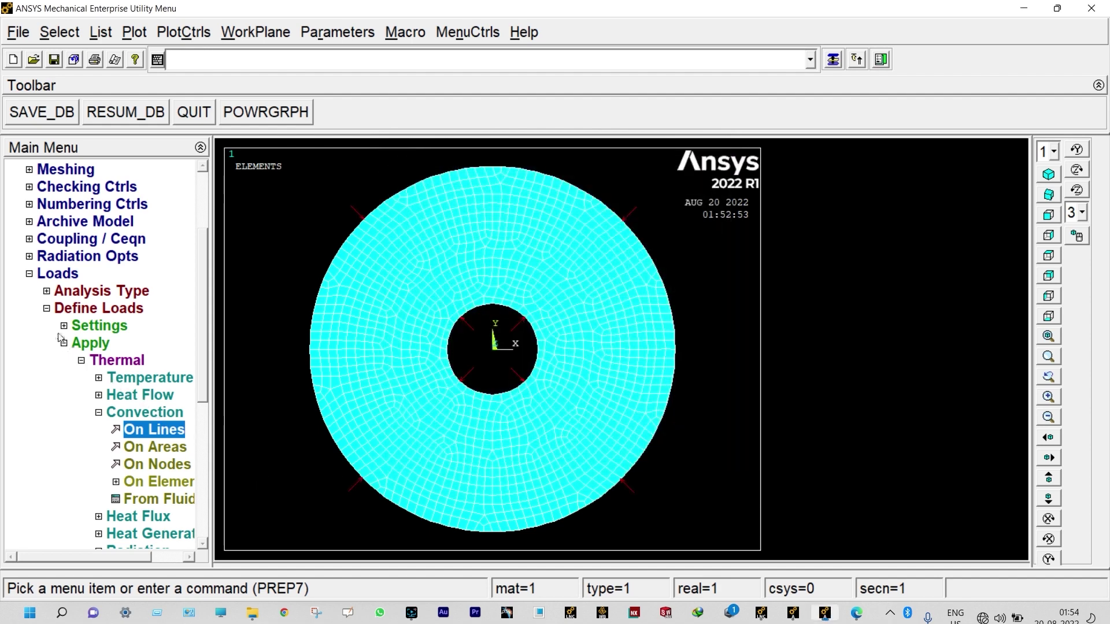
Solve the current load step and dismiss the solution note and status listing.
click(47, 310)
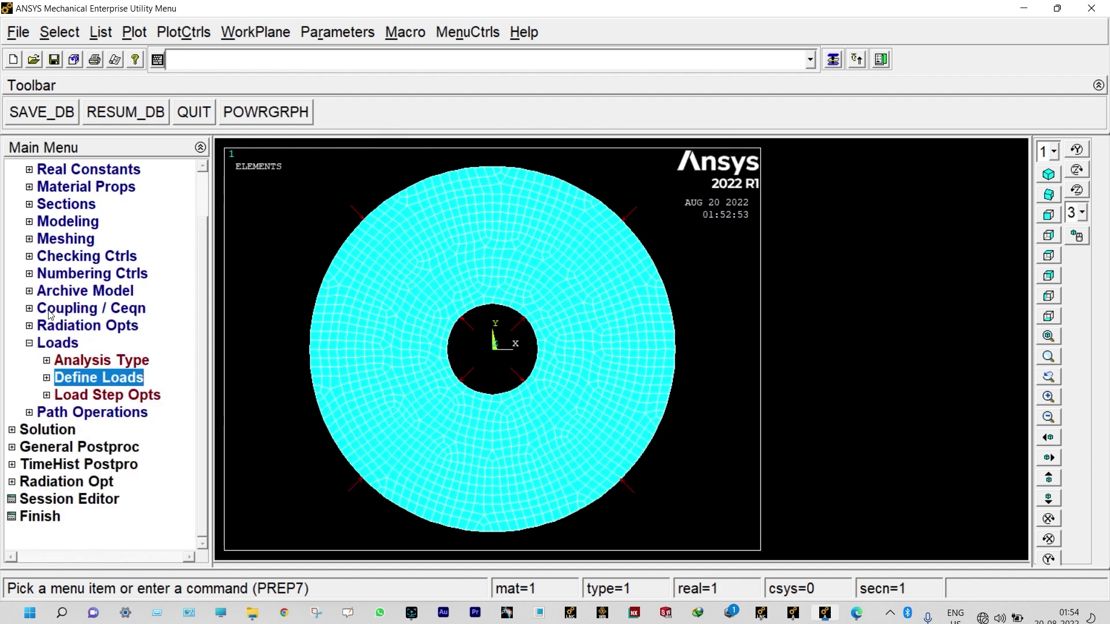
click(51, 432)
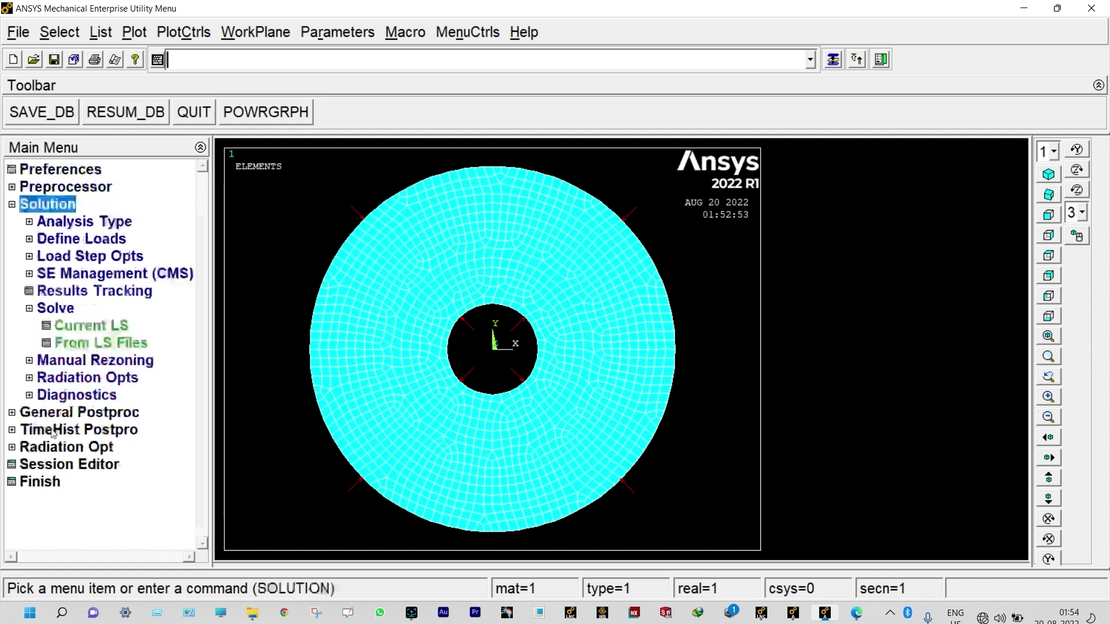
click(87, 325)
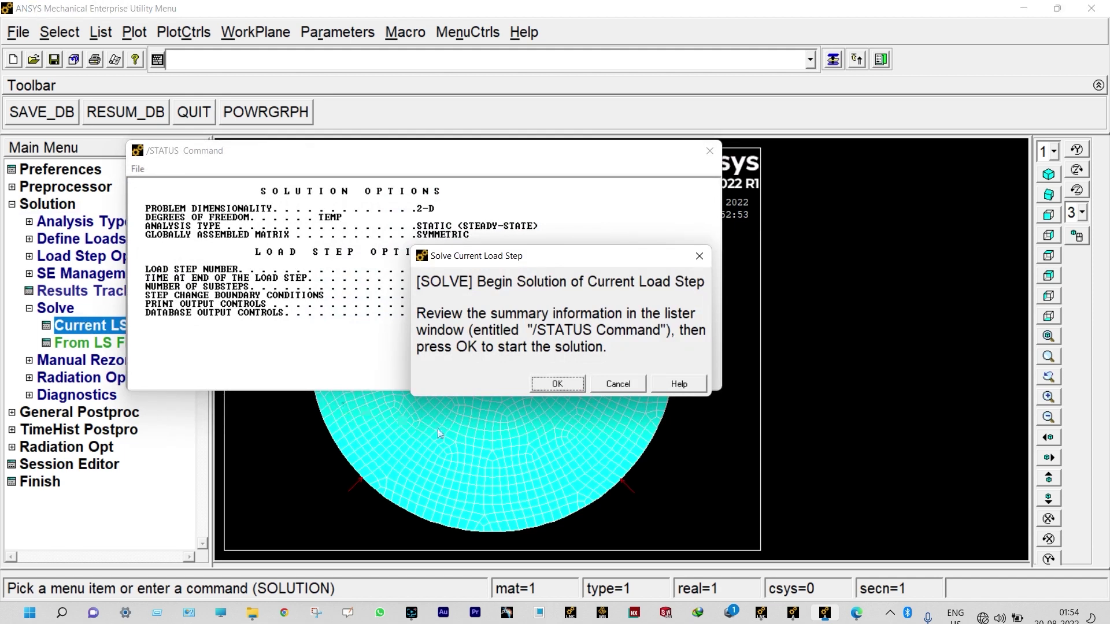
click(567, 383)
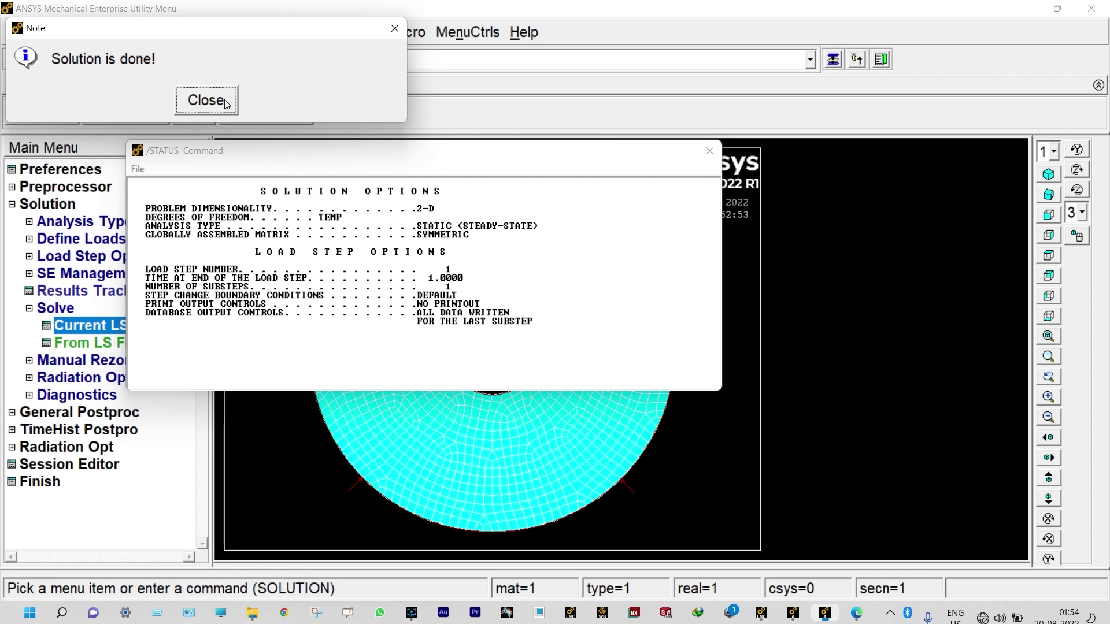
click(206, 101)
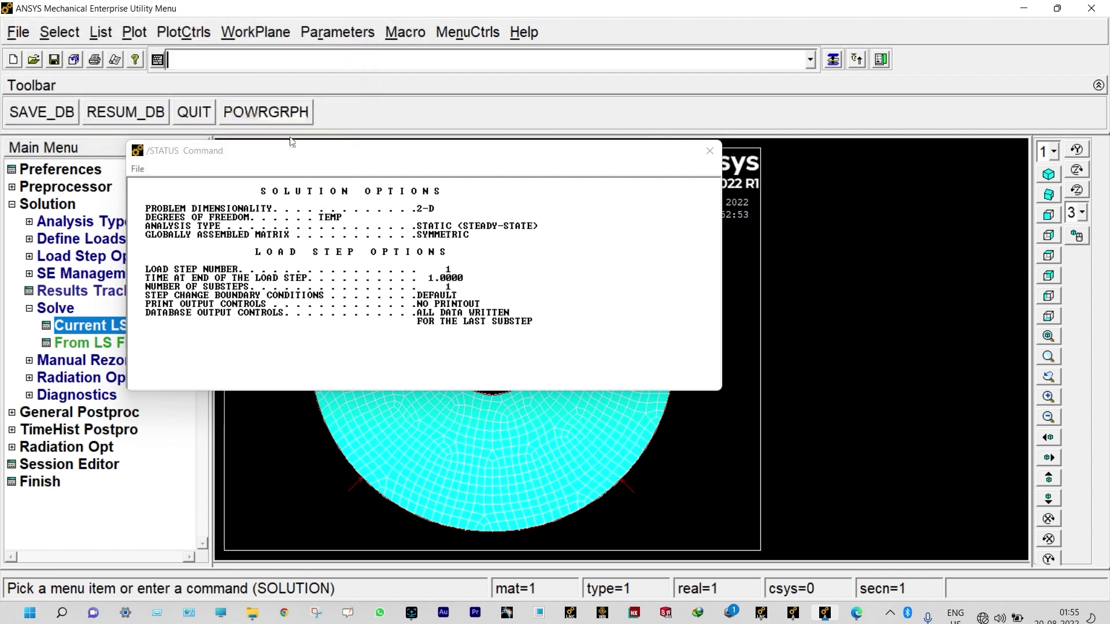
click(716, 153)
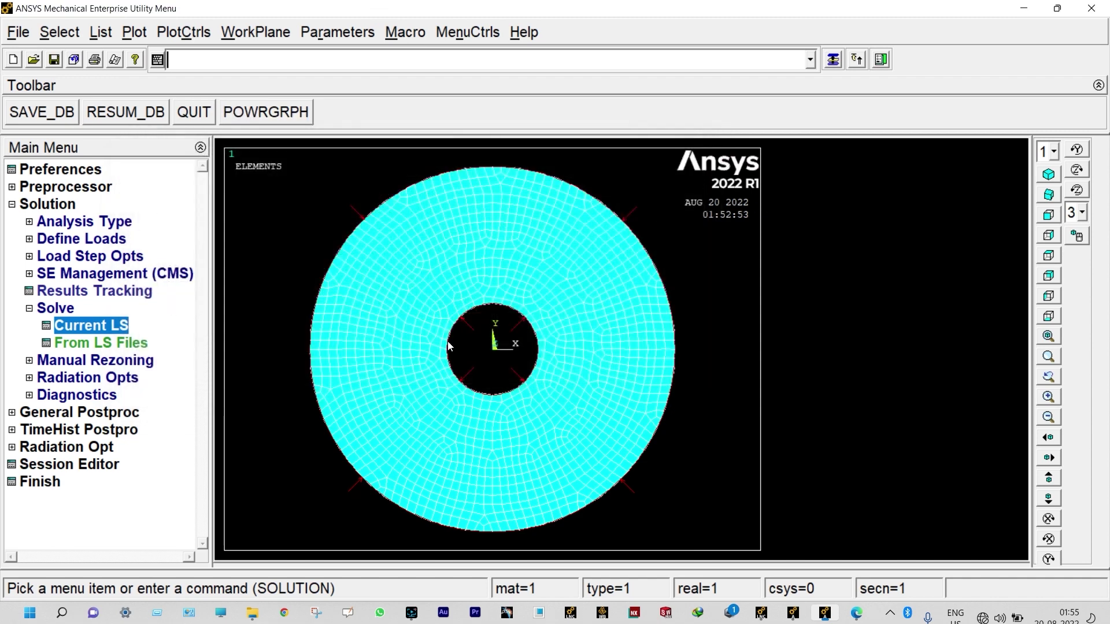
Plot the nodal temperature contour from the DOF solution.
click(125, 413)
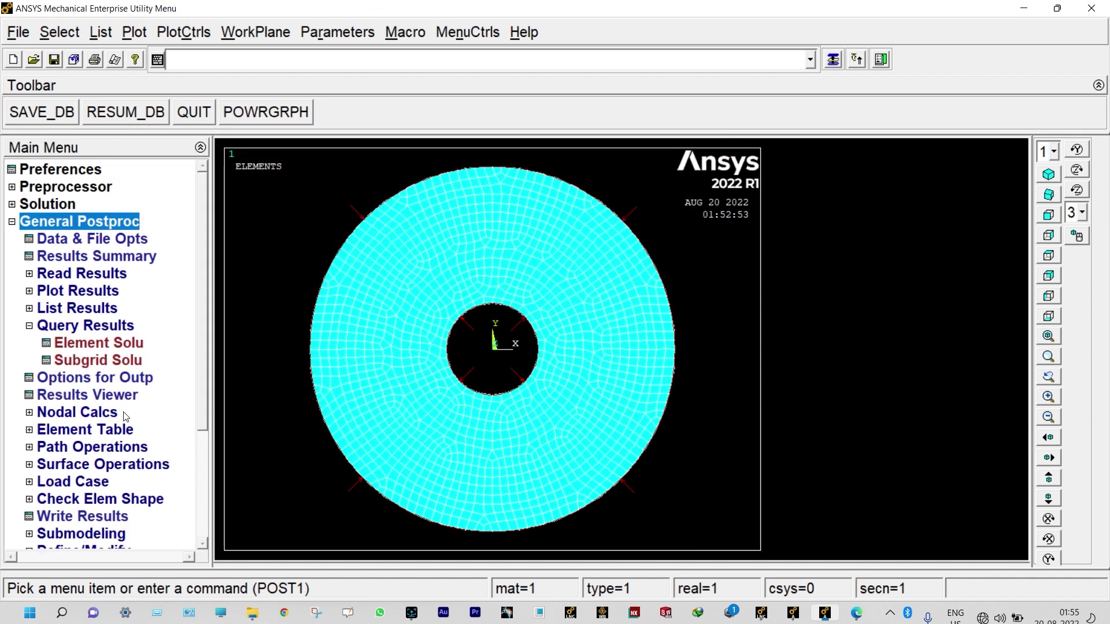
click(85, 291)
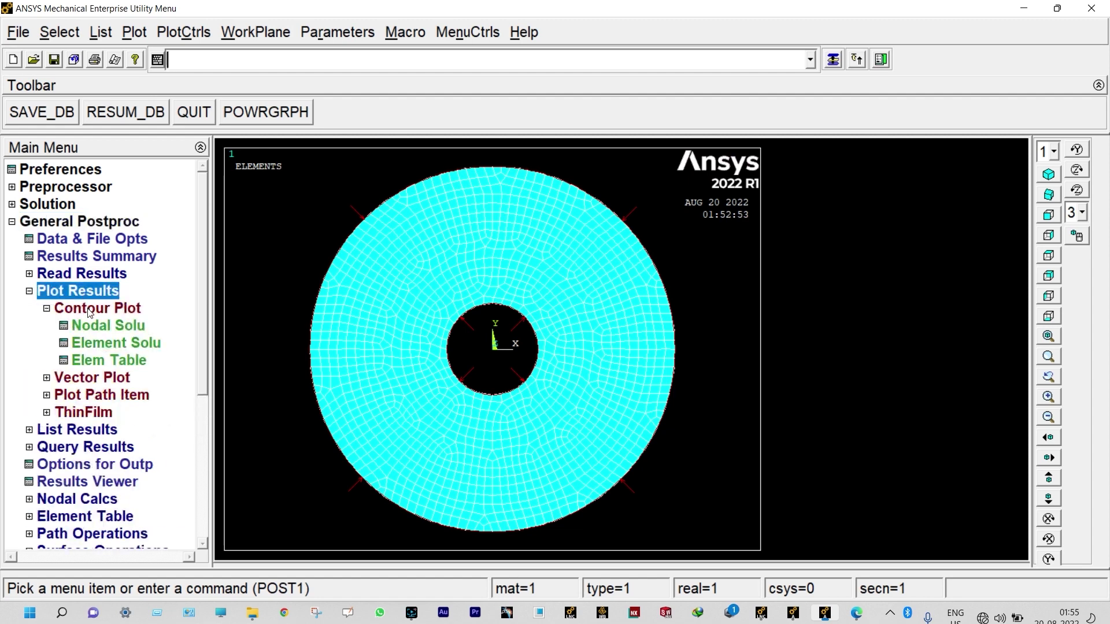
click(93, 328)
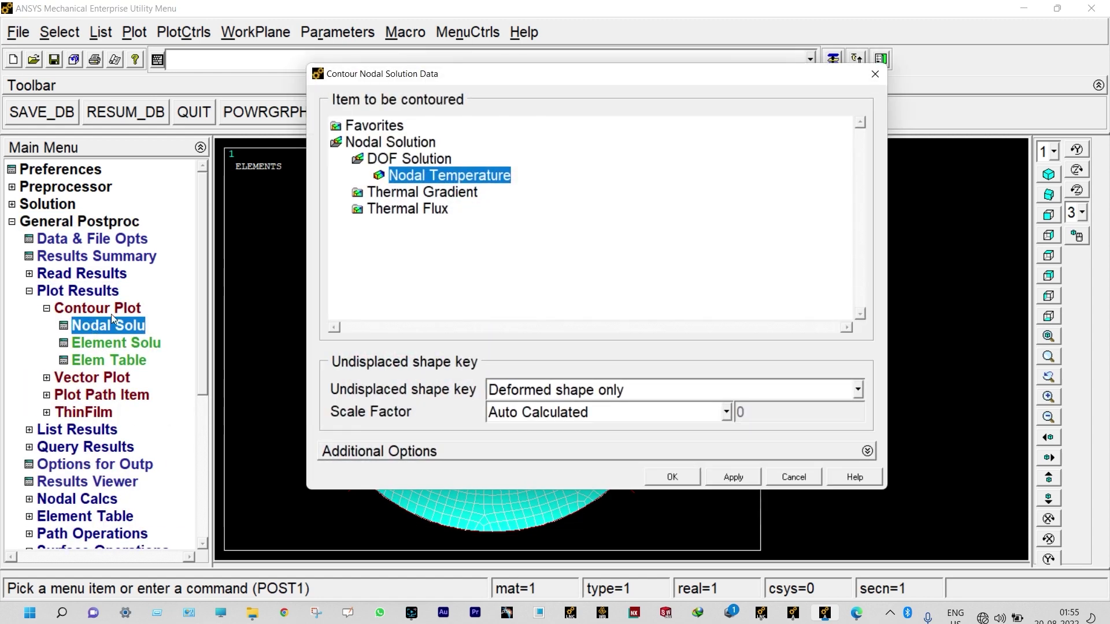
click(669, 479)
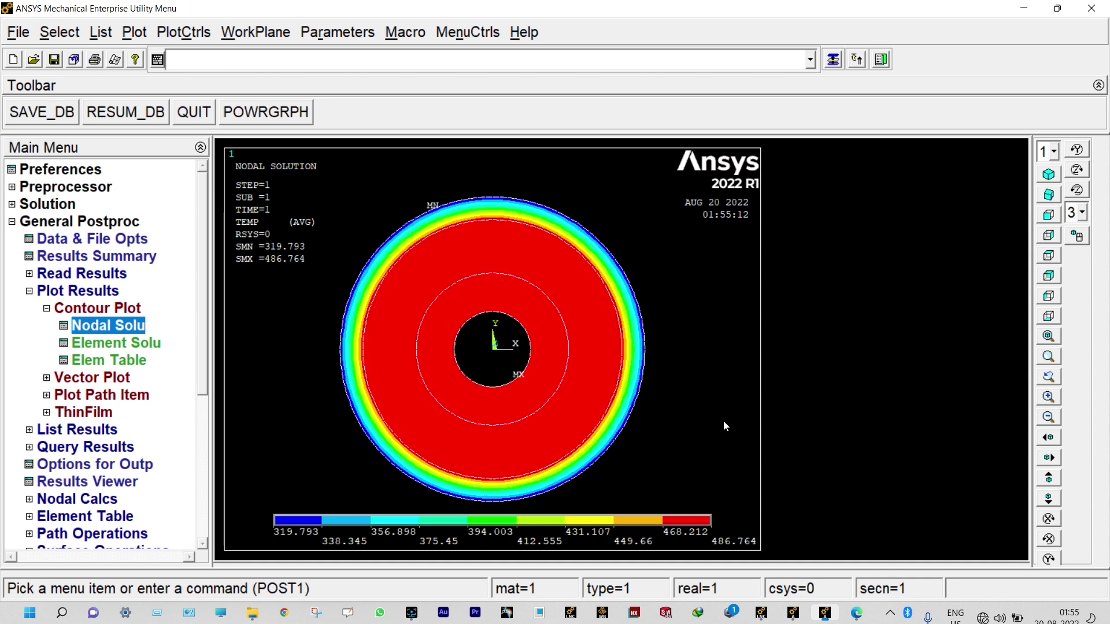
List the nodal temperature solution, go through the listing to its end, and start saving it to a file.
click(102, 429)
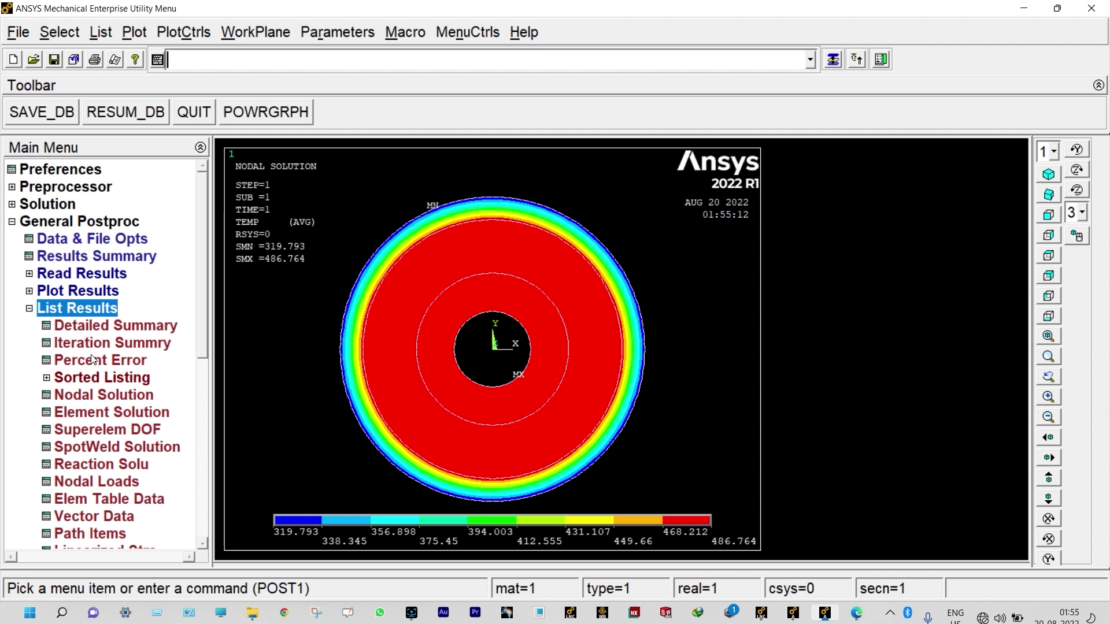
click(101, 397)
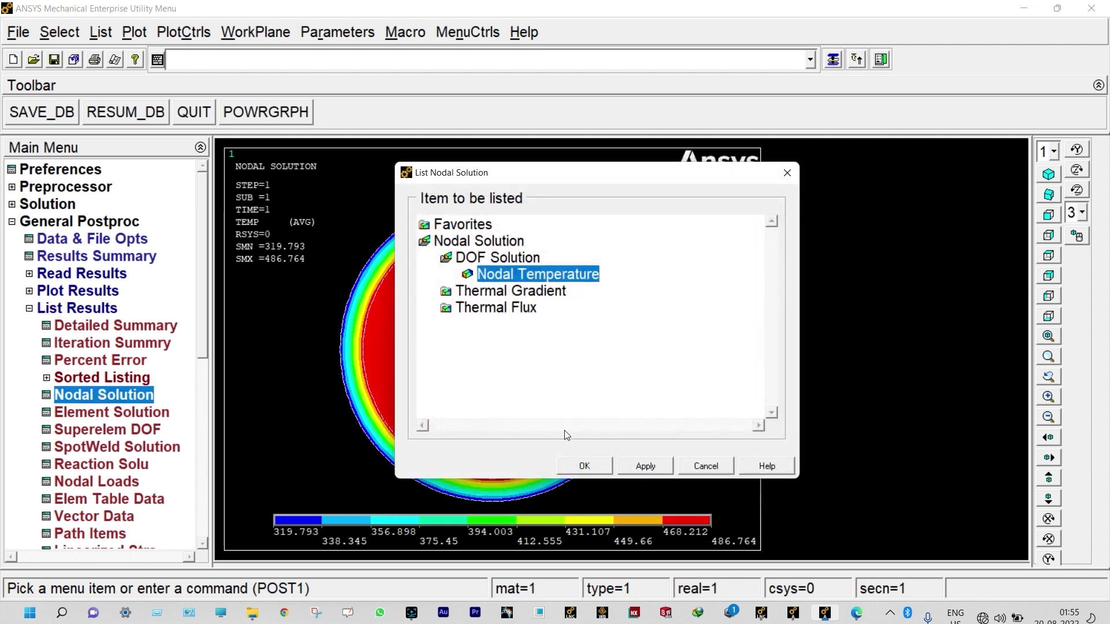
click(583, 466)
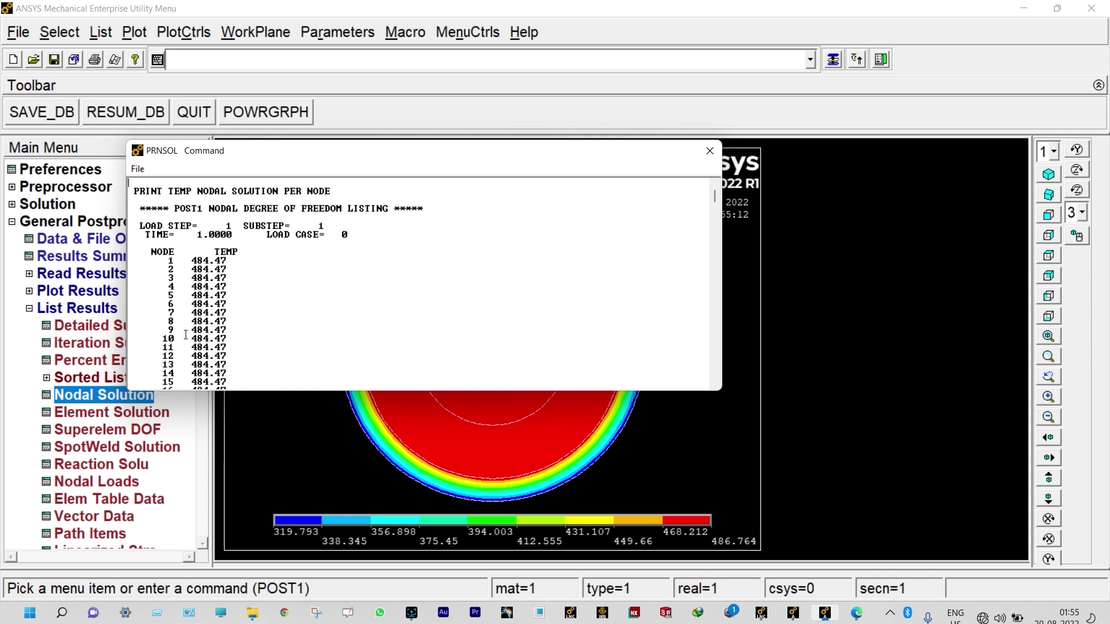
scroll(223, 338, down, 1)
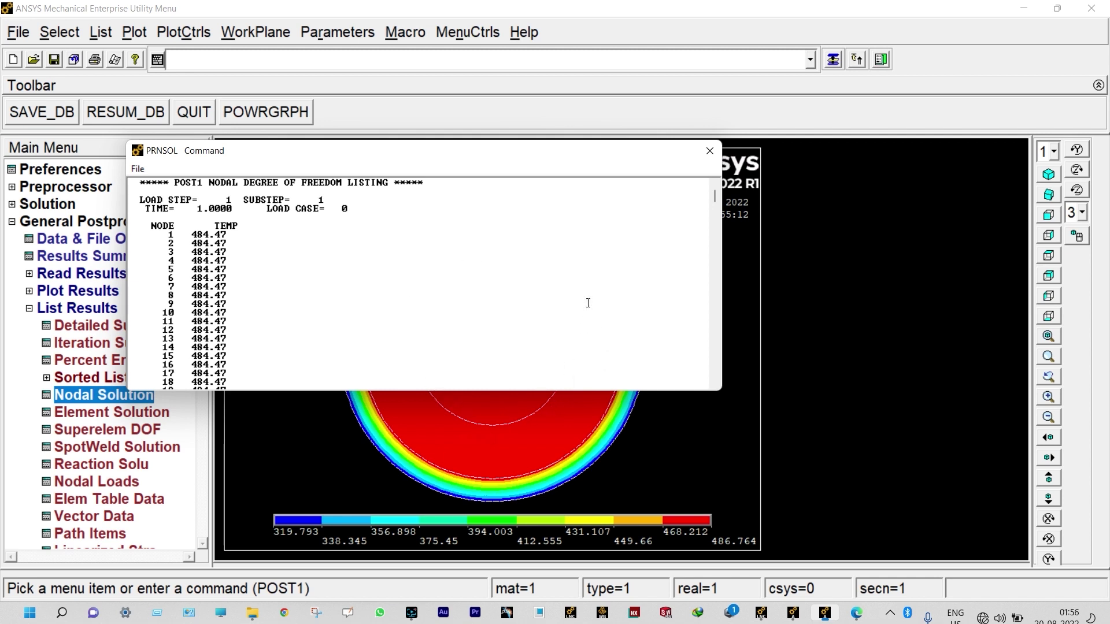
drag(715, 198, 721, 372)
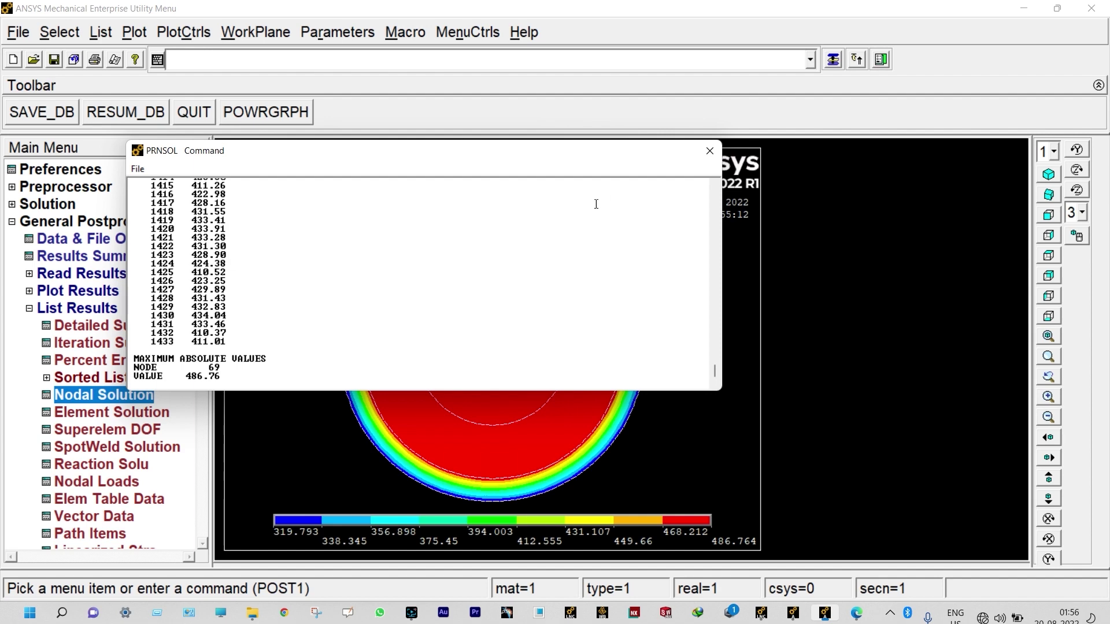
click(139, 169)
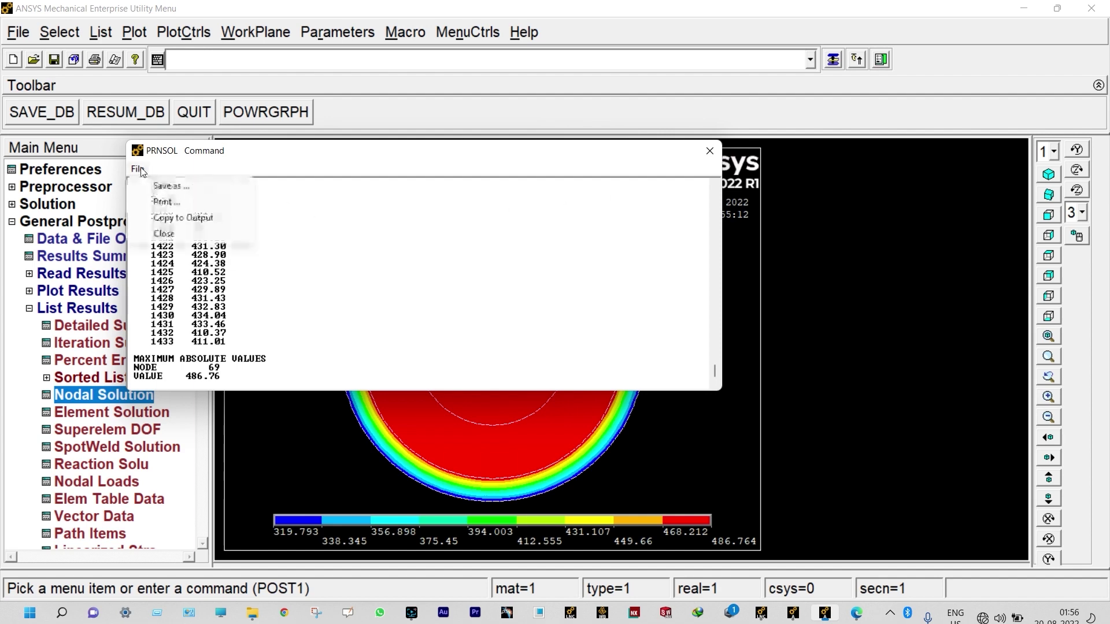
click(155, 187)
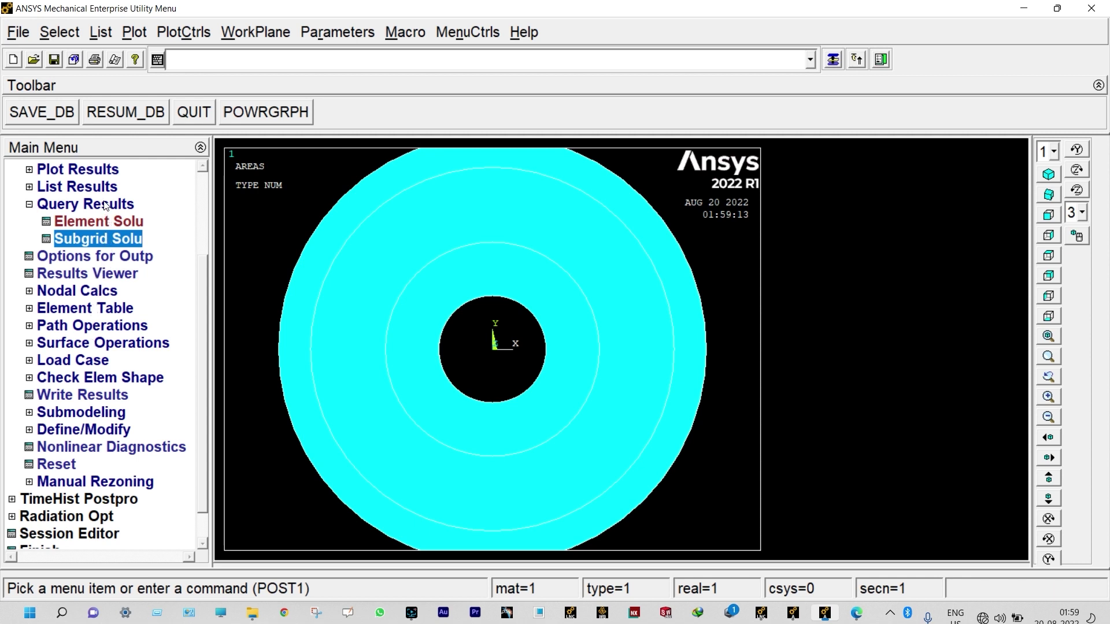
Query the subgrid temperature at one node on each of the four circular boundaries, from the inner hole outward, and annotate the values on the plot.
click(105, 237)
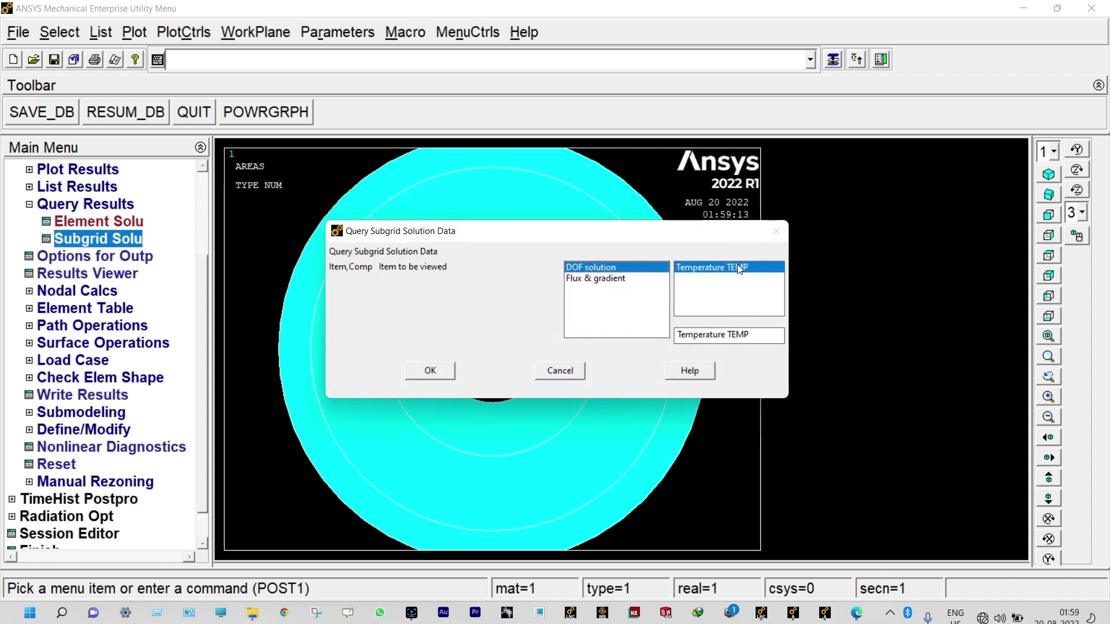
click(406, 374)
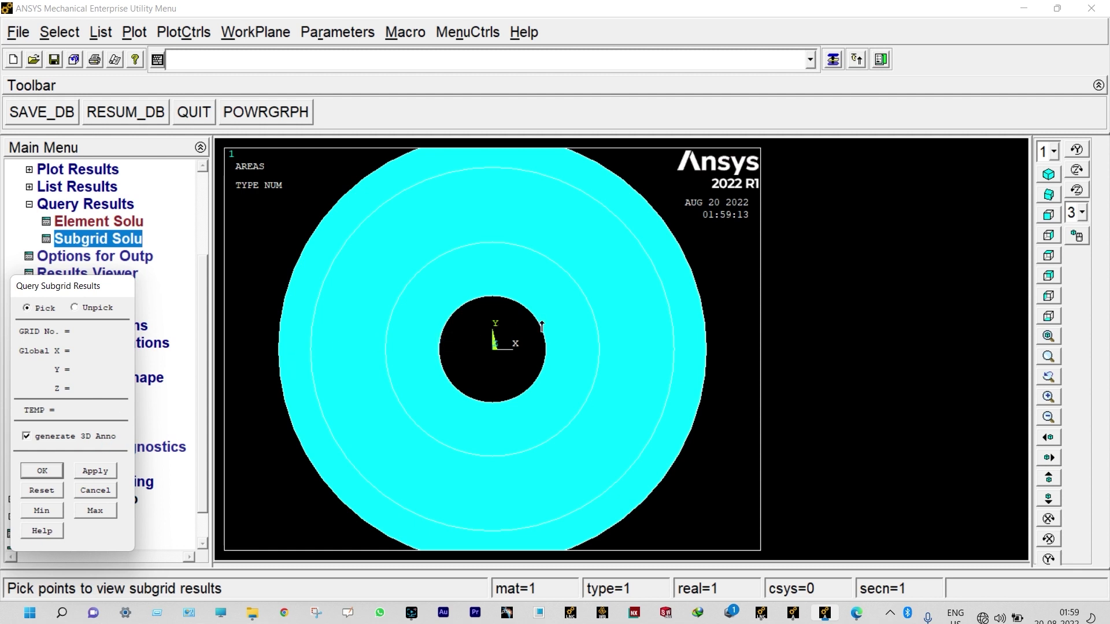
click(544, 340)
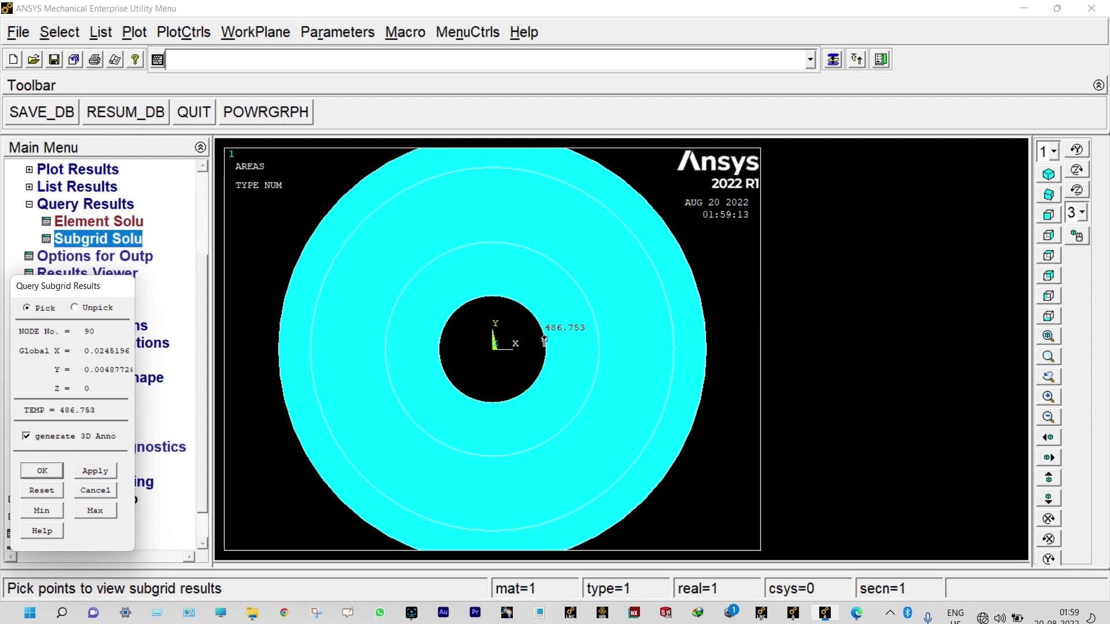
click(598, 346)
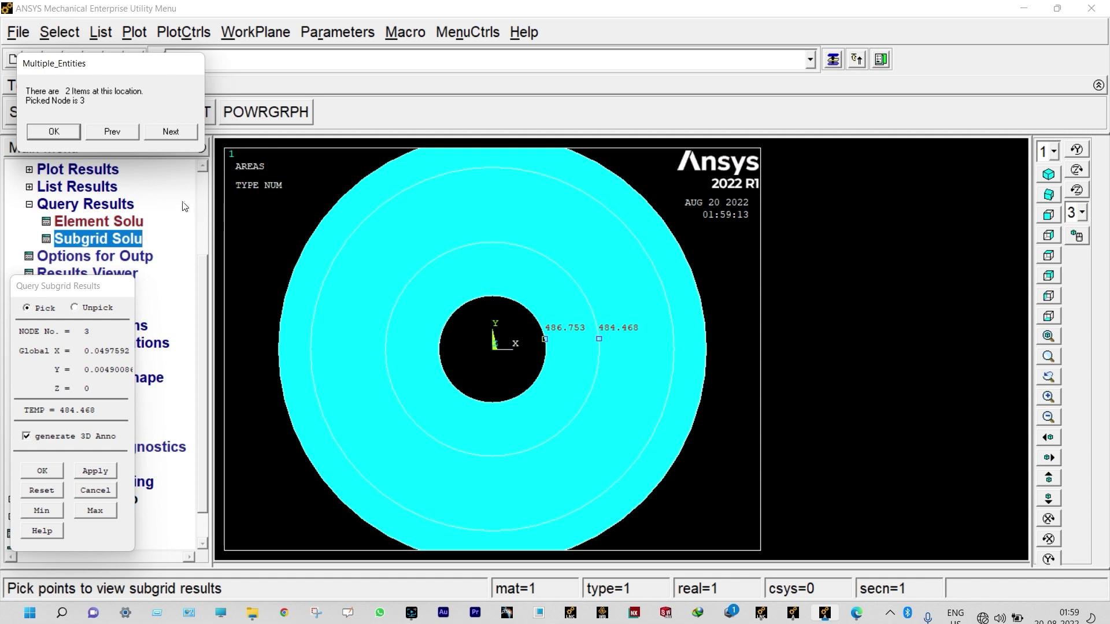
click(64, 133)
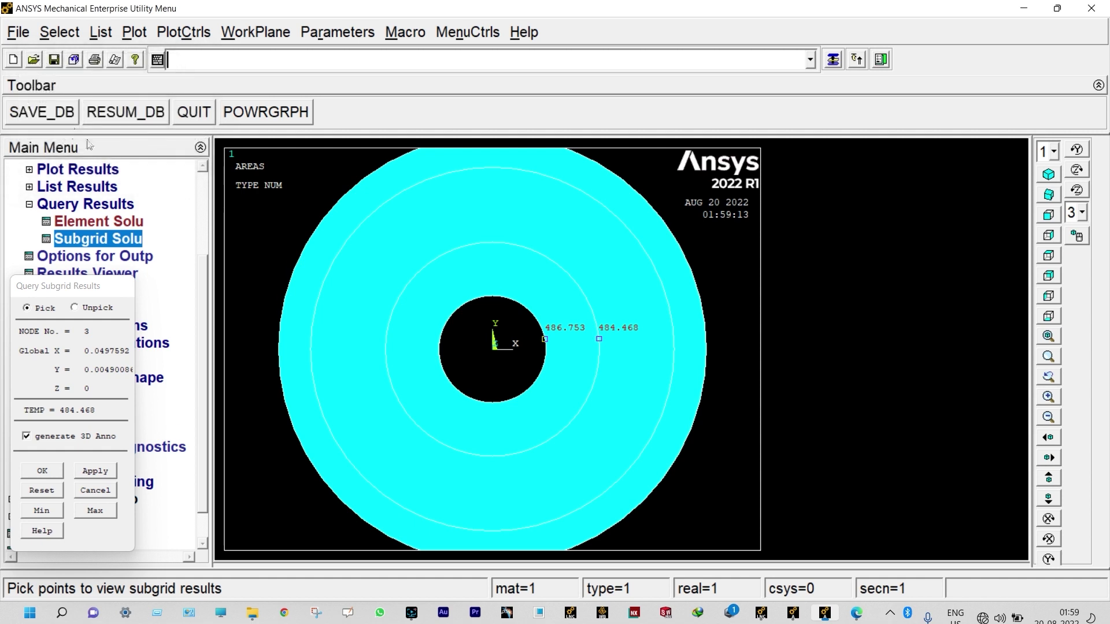
click(674, 339)
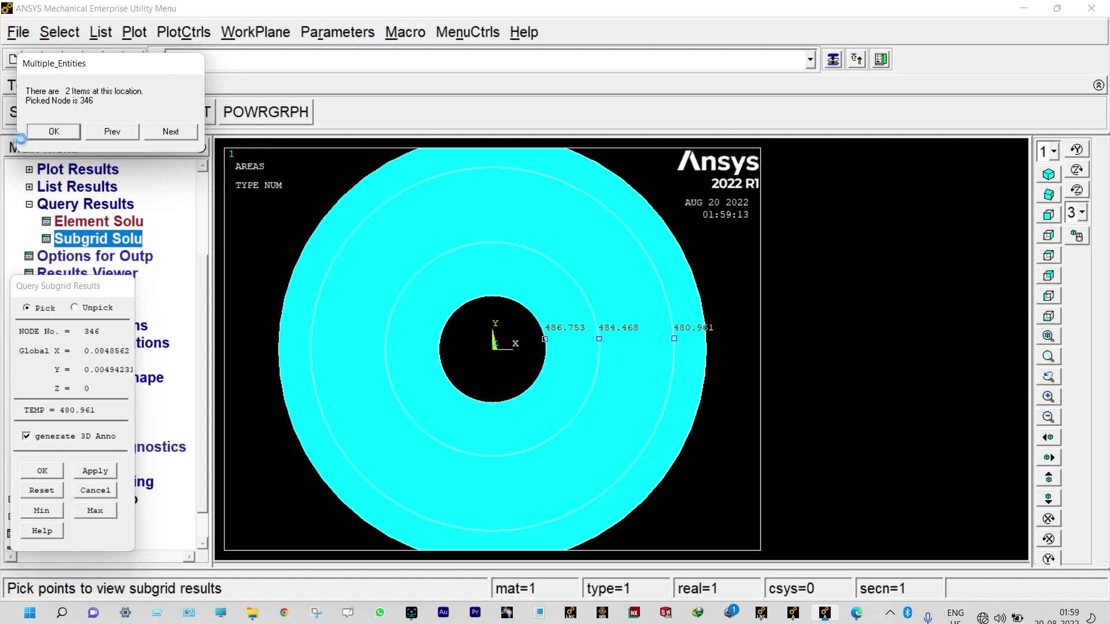
click(54, 132)
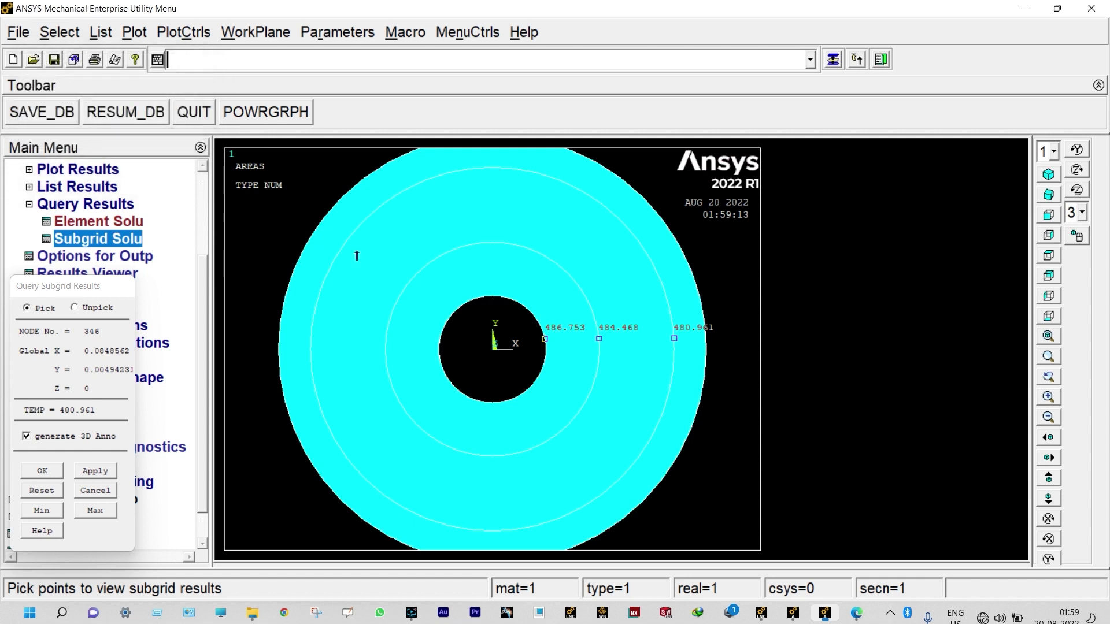
click(706, 339)
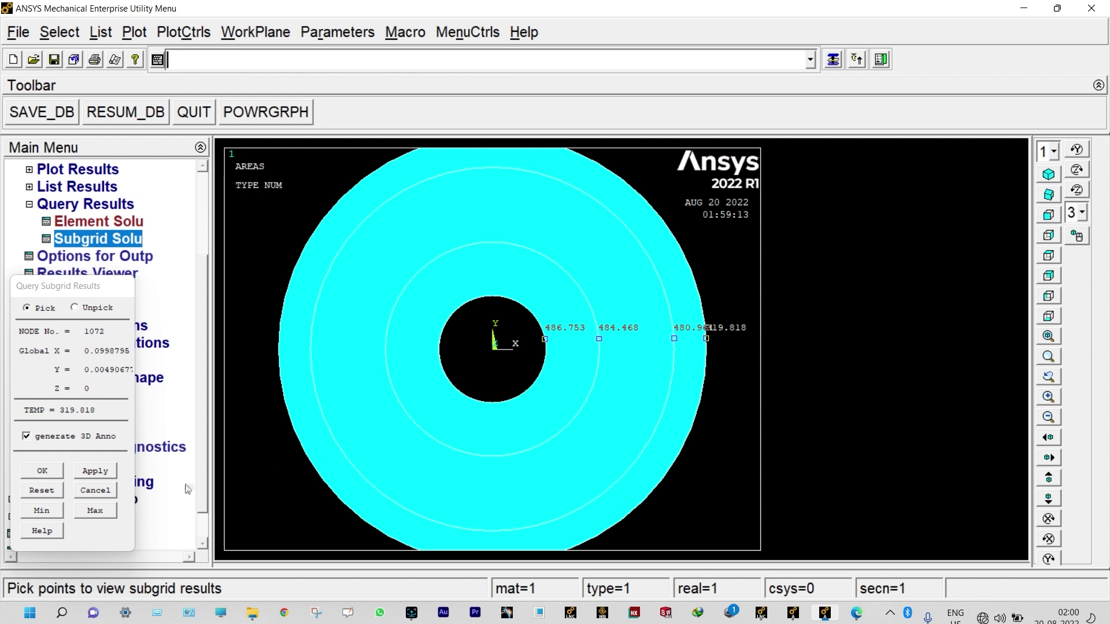
click(49, 473)
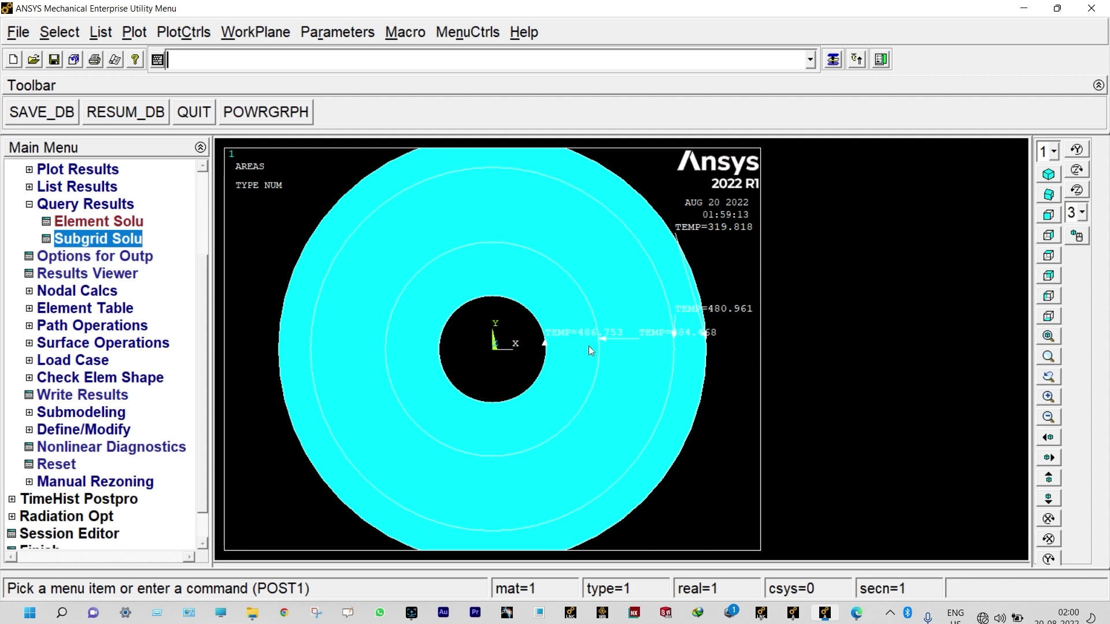